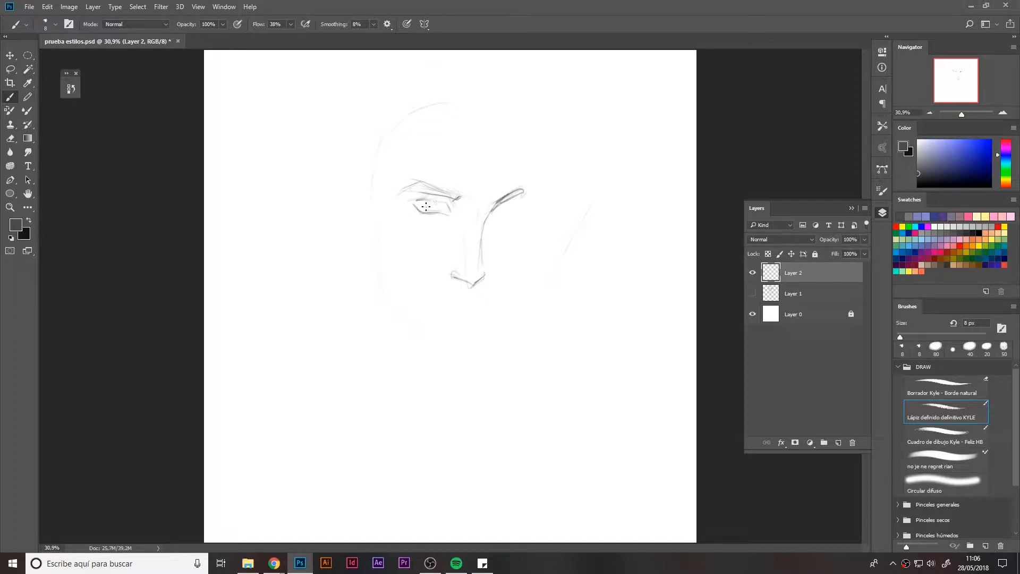
Refine the left eye, the nose tip and the right eye lines, alternating the pencil and eraser.
{"action": "left_click_drag", "start_coordinate": [427, 206], "coordinate": [425, 200]}
{"action": "key", "text": "e"}
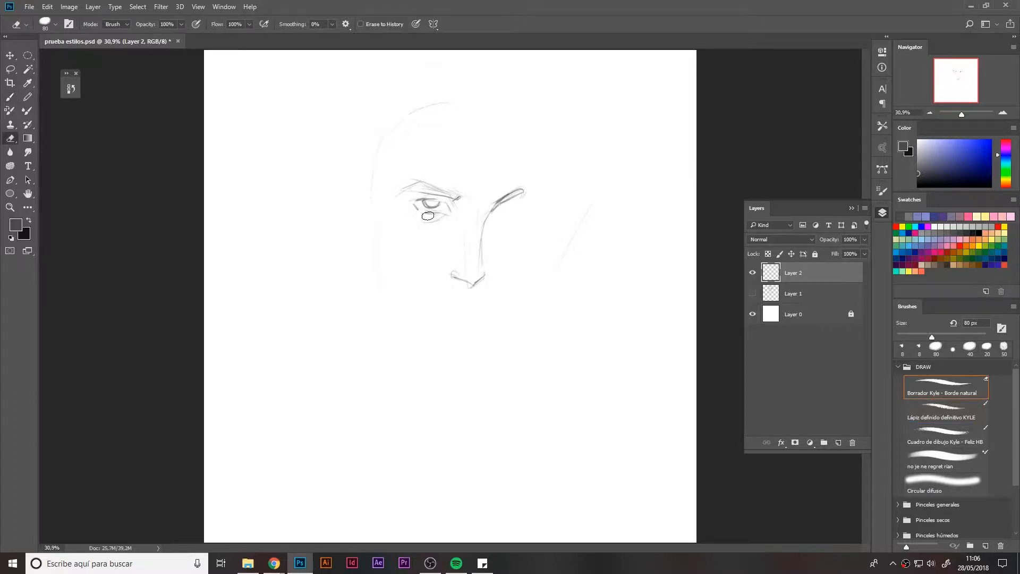
{"action": "left_click_drag", "start_coordinate": [428, 216], "coordinate": [438, 212]}
{"action": "key", "text": "b"}
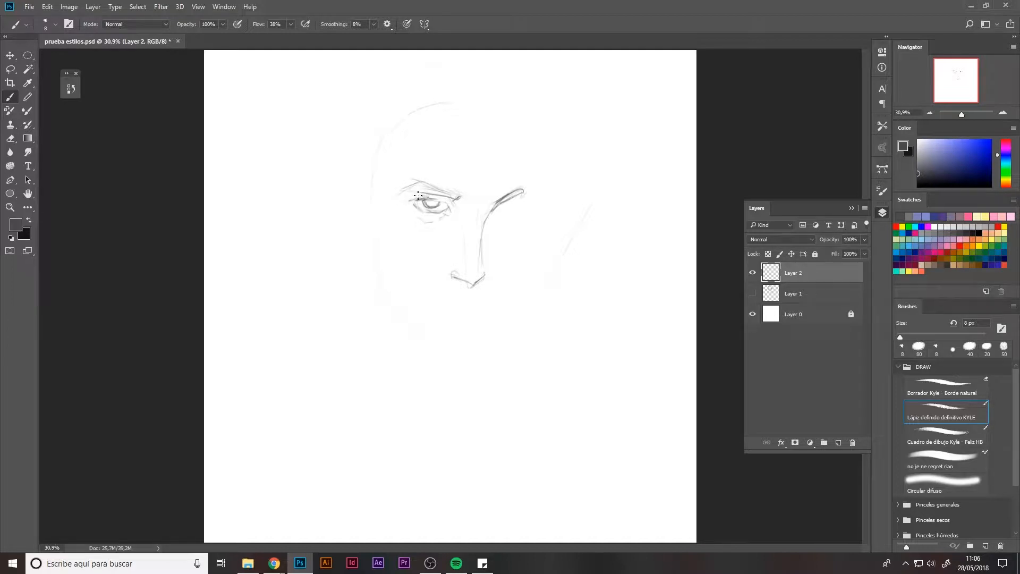
{"action": "left_click_drag", "start_coordinate": [463, 281], "coordinate": [452, 276]}
{"action": "left_click_drag", "start_coordinate": [484, 269], "coordinate": [466, 281]}
{"action": "key", "text": "e"}
{"action": "key", "text": "b"}
{"action": "mouse_move", "coordinate": [494, 206]}
{"action": "left_mouse_down"}
{"action": "mouse_move", "coordinate": [499, 215]}
{"action": "mouse_move", "coordinate": [510, 209]}
{"action": "mouse_move", "coordinate": [505, 203]}
{"action": "left_mouse_up"}
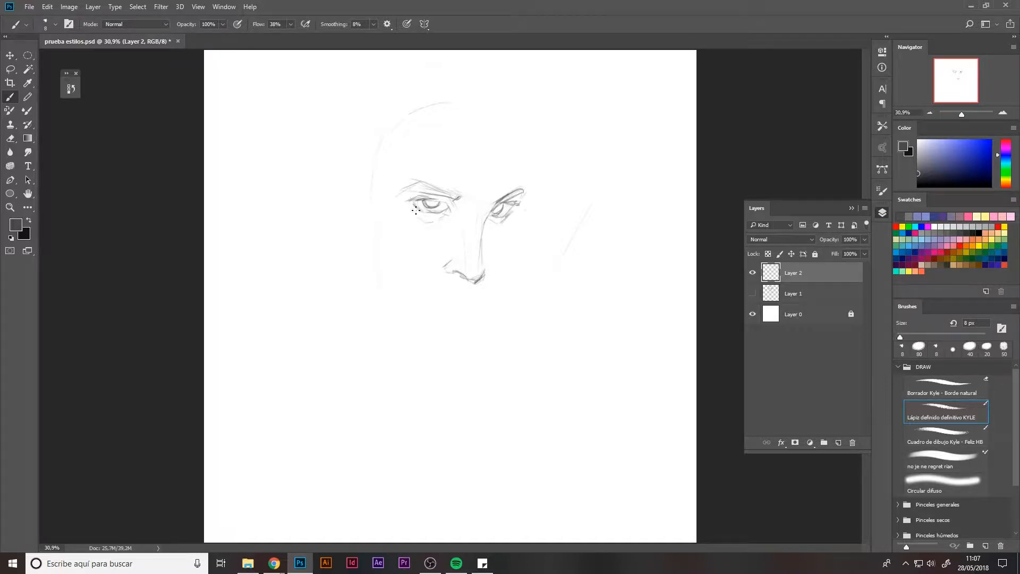
Sketch the hairline, top of the head and left side of the face, erasing stray strokes there.
{"action": "mouse_move", "coordinate": [529, 137]}
{"action": "left_mouse_down"}
{"action": "mouse_move", "coordinate": [525, 194]}
{"action": "mouse_move", "coordinate": [523, 125]}
{"action": "mouse_move", "coordinate": [490, 134]}
{"action": "mouse_move", "coordinate": [496, 128]}
{"action": "left_mouse_up"}
{"action": "left_click_drag", "start_coordinate": [499, 100], "coordinate": [508, 148]}
{"action": "left_click_drag", "start_coordinate": [455, 116], "coordinate": [470, 125]}
{"action": "mouse_move", "coordinate": [449, 125]}
{"action": "left_mouse_down"}
{"action": "mouse_move", "coordinate": [442, 106]}
{"action": "mouse_move", "coordinate": [441, 125]}
{"action": "mouse_move", "coordinate": [412, 120]}
{"action": "mouse_move", "coordinate": [388, 151]}
{"action": "mouse_move", "coordinate": [396, 166]}
{"action": "mouse_move", "coordinate": [407, 110]}
{"action": "mouse_move", "coordinate": [381, 121]}
{"action": "mouse_move", "coordinate": [384, 176]}
{"action": "left_mouse_up"}
{"action": "mouse_move", "coordinate": [397, 116]}
{"action": "left_mouse_down"}
{"action": "mouse_move", "coordinate": [374, 159]}
{"action": "mouse_move", "coordinate": [384, 176]}
{"action": "left_mouse_up"}
{"action": "left_click_drag", "start_coordinate": [381, 175], "coordinate": [355, 213]}
{"action": "mouse_move", "coordinate": [367, 182]}
{"action": "left_mouse_down"}
{"action": "mouse_move", "coordinate": [357, 228]}
{"action": "mouse_move", "coordinate": [345, 219]}
{"action": "mouse_move", "coordinate": [342, 180]}
{"action": "mouse_move", "coordinate": [391, 120]}
{"action": "left_mouse_up"}
{"action": "key", "text": "e"}
{"action": "mouse_move", "coordinate": [392, 119]}
{"action": "left_mouse_down"}
{"action": "mouse_move", "coordinate": [353, 244]}
{"action": "mouse_move", "coordinate": [384, 223]}
{"action": "left_mouse_up"}
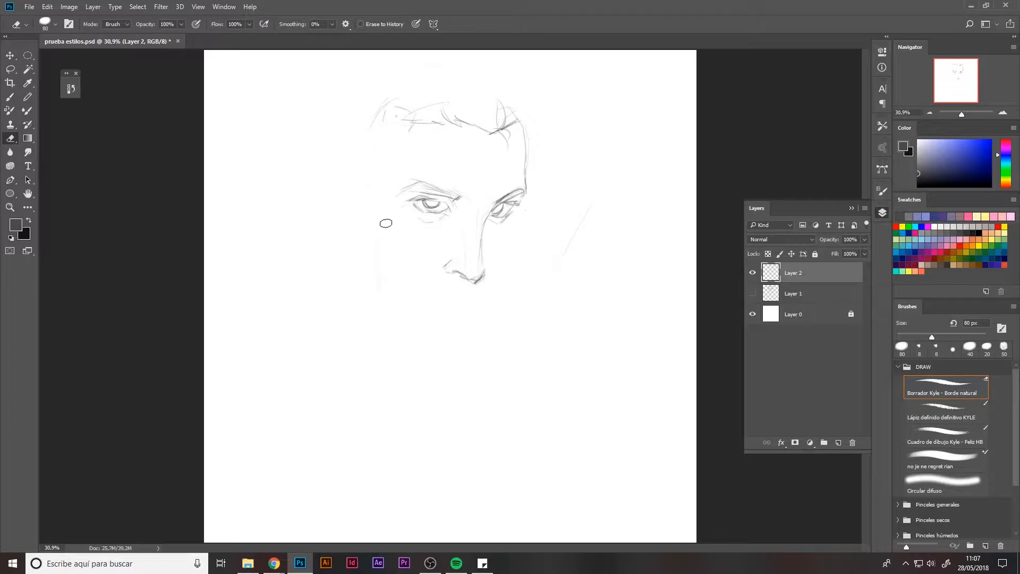
{"action": "key", "text": "b"}
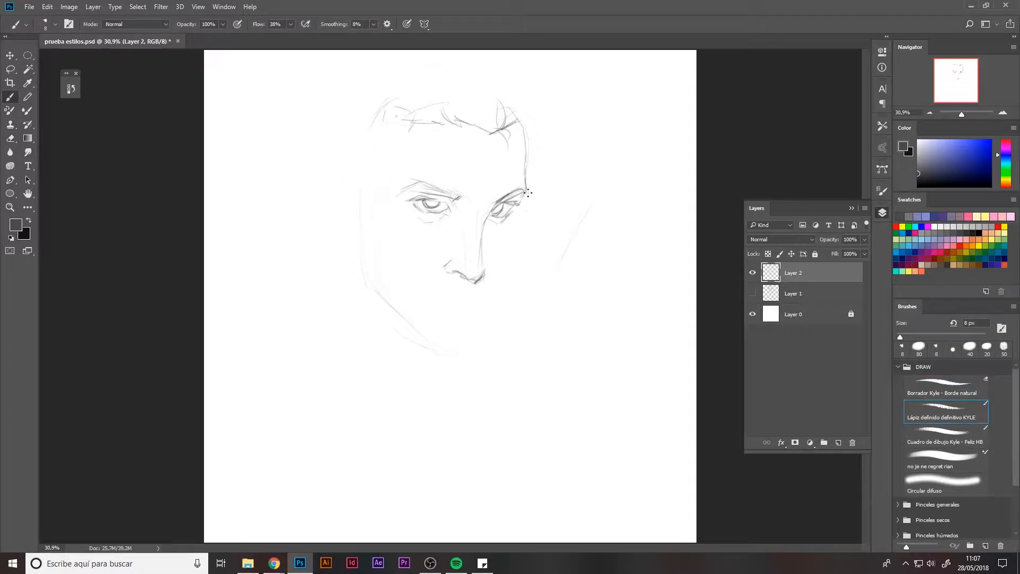
Draw the right cheek contour, the upper lip and mustache outline, and the nose bridge.
{"action": "mouse_move", "coordinate": [521, 219]}
{"action": "left_mouse_down"}
{"action": "mouse_move", "coordinate": [504, 299]}
{"action": "mouse_move", "coordinate": [472, 304]}
{"action": "mouse_move", "coordinate": [497, 301]}
{"action": "left_mouse_up"}
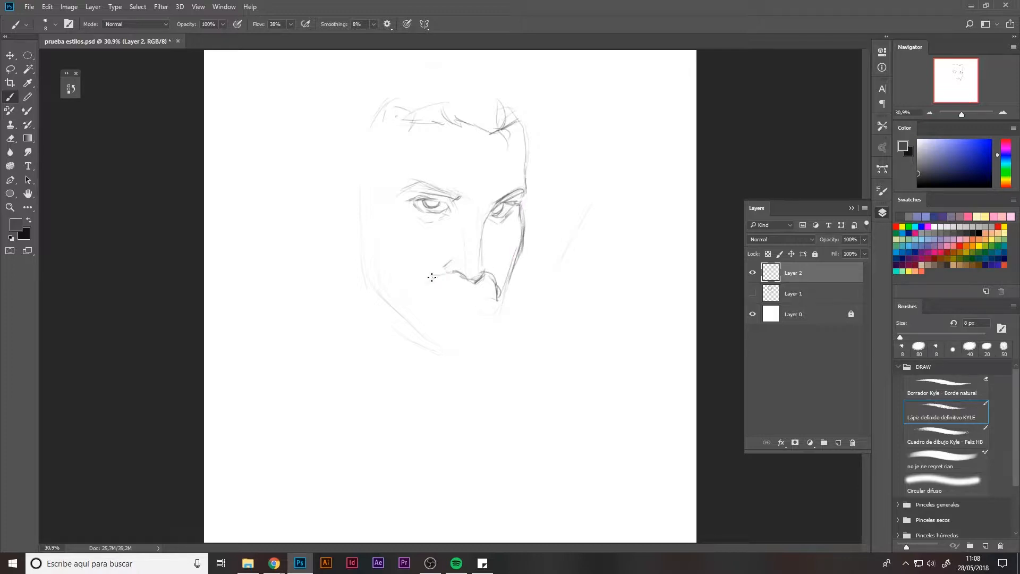
{"action": "mouse_move", "coordinate": [431, 276]}
{"action": "left_mouse_down"}
{"action": "mouse_move", "coordinate": [452, 274]}
{"action": "mouse_move", "coordinate": [455, 290]}
{"action": "mouse_move", "coordinate": [497, 298]}
{"action": "left_mouse_up"}
{"action": "key", "text": "r"}
{"action": "mouse_move", "coordinate": [419, 318]}
{"action": "left_mouse_down"}
{"action": "mouse_move", "coordinate": [410, 318]}
{"action": "mouse_move", "coordinate": [430, 311]}
{"action": "mouse_move", "coordinate": [437, 292]}
{"action": "mouse_move", "coordinate": [506, 291]}
{"action": "mouse_move", "coordinate": [509, 304]}
{"action": "left_mouse_up"}
{"action": "key", "text": "b"}
{"action": "key", "text": "e"}
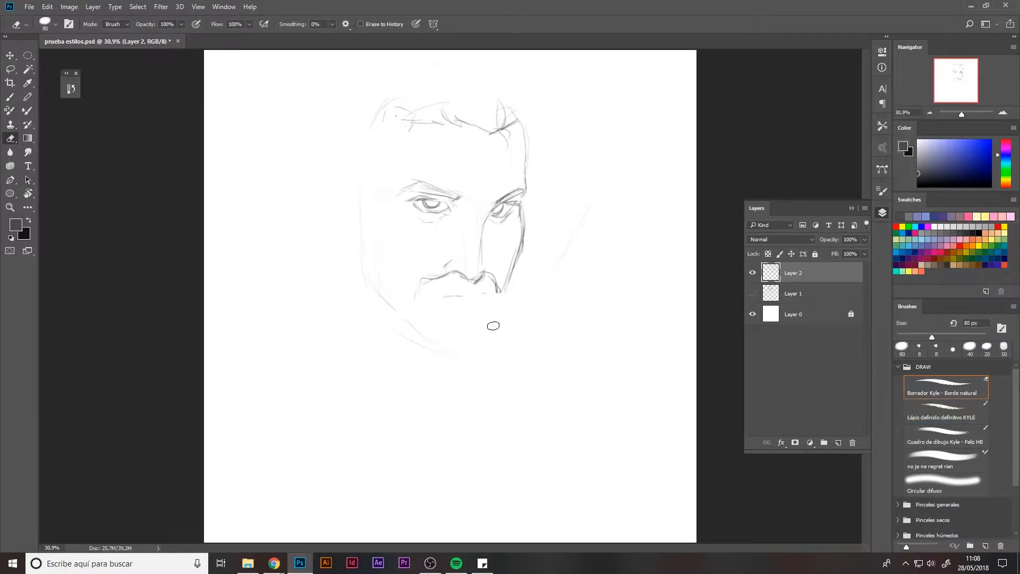
{"action": "key", "text": "b"}
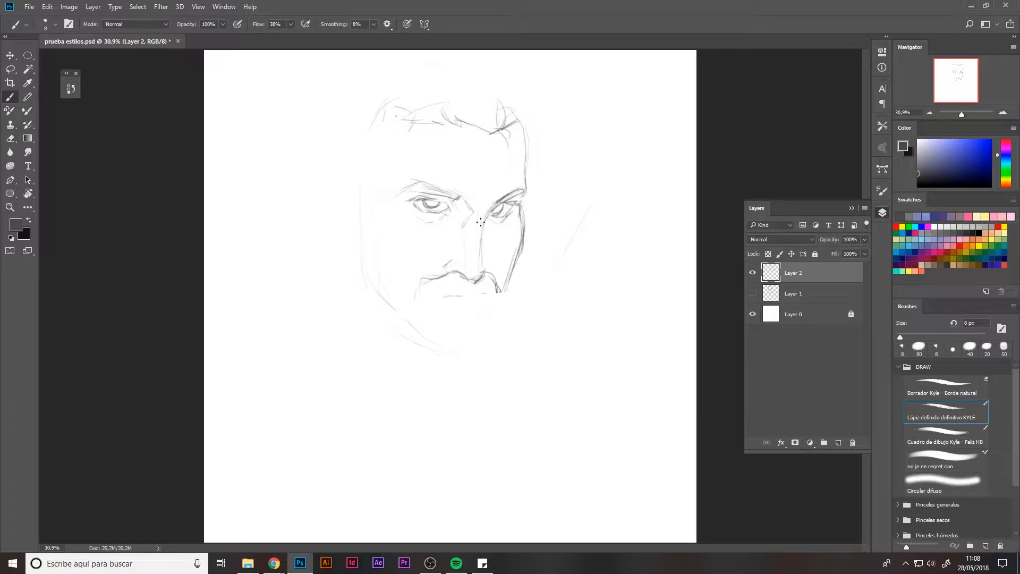
{"action": "mouse_move", "coordinate": [481, 222]}
{"action": "left_mouse_down"}
{"action": "mouse_move", "coordinate": [447, 296]}
{"action": "mouse_move", "coordinate": [479, 303]}
{"action": "mouse_move", "coordinate": [448, 304]}
{"action": "mouse_move", "coordinate": [458, 308]}
{"action": "mouse_move", "coordinate": [483, 304]}
{"action": "mouse_move", "coordinate": [419, 297]}
{"action": "mouse_move", "coordinate": [491, 295]}
{"action": "left_mouse_up"}
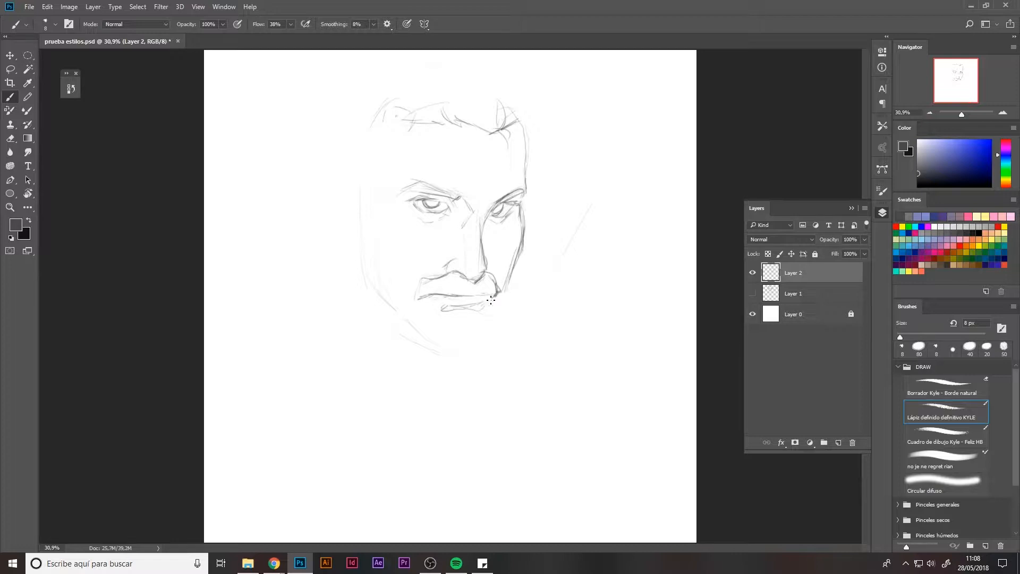
Erase part of the right cheek line and redraw the left side of the face and lip corner.
{"action": "key", "text": "e"}
{"action": "left_click_drag", "start_coordinate": [528, 220], "coordinate": [499, 292]}
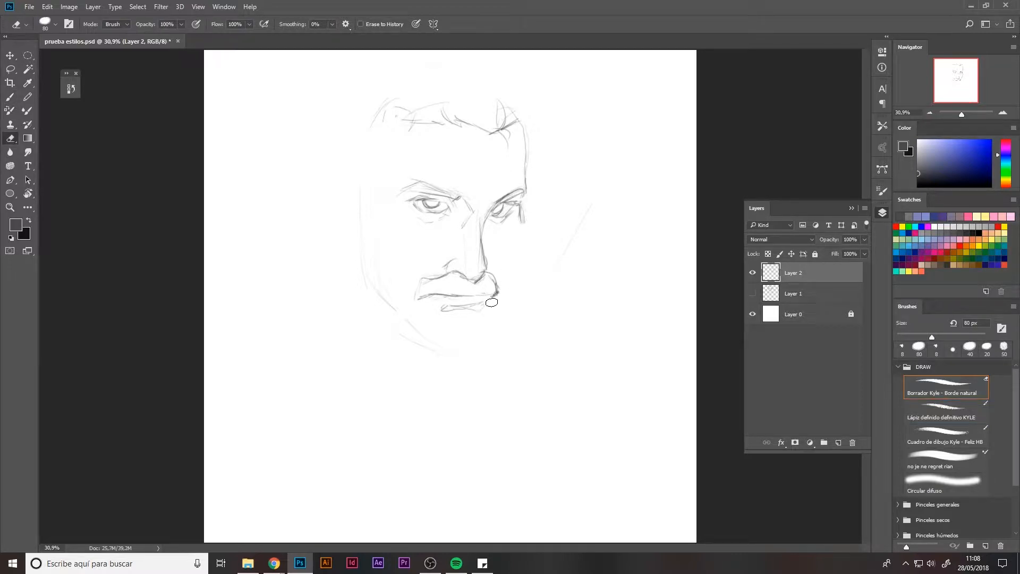
{"action": "key", "text": "b"}
{"action": "left_click_drag", "start_coordinate": [413, 220], "coordinate": [412, 227]}
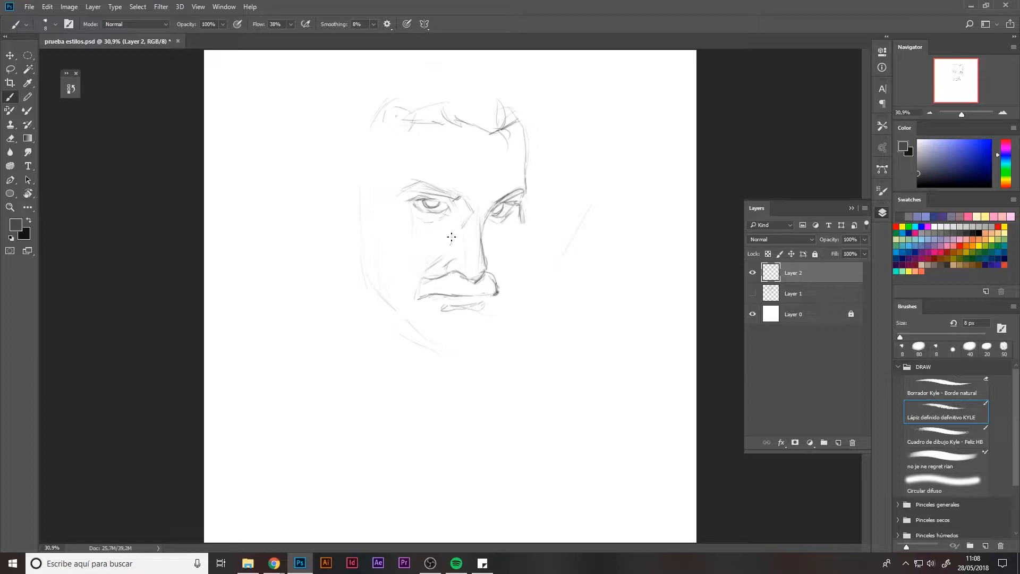
{"action": "mouse_move", "coordinate": [386, 124]}
{"action": "left_mouse_down"}
{"action": "mouse_move", "coordinate": [382, 167]}
{"action": "mouse_move", "coordinate": [357, 181]}
{"action": "mouse_move", "coordinate": [364, 226]}
{"action": "left_mouse_up"}
{"action": "key", "text": "e"}
{"action": "mouse_move", "coordinate": [432, 285]}
{"action": "left_mouse_down"}
{"action": "mouse_move", "coordinate": [421, 298]}
{"action": "mouse_move", "coordinate": [427, 290]}
{"action": "left_mouse_up"}
{"action": "key", "text": "b"}
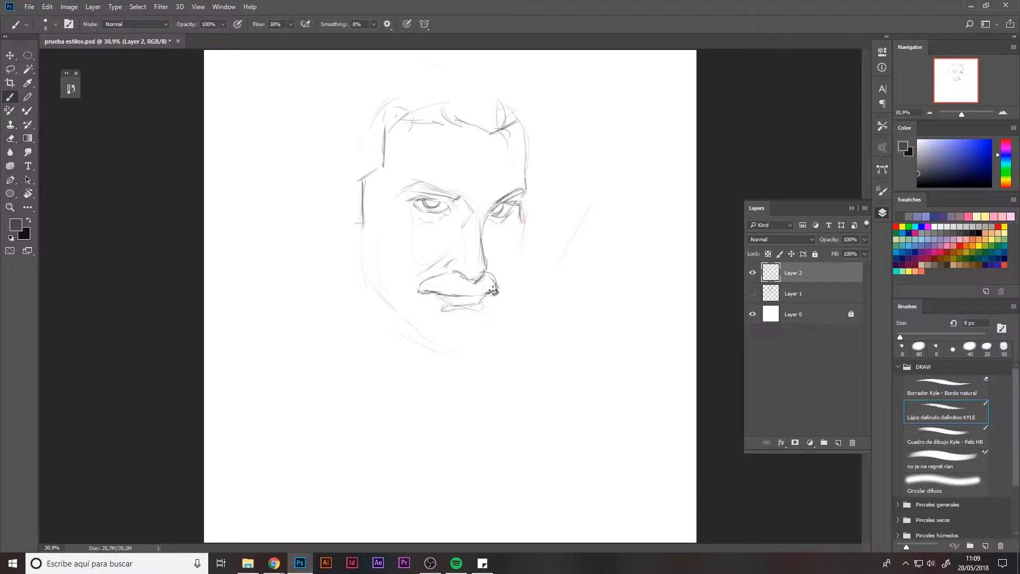
Shade the eyebrows and hatch the mustache with the pencil.
{"action": "mouse_move", "coordinate": [524, 199]}
{"action": "left_mouse_down"}
{"action": "mouse_move", "coordinate": [521, 242]}
{"action": "mouse_move", "coordinate": [502, 199]}
{"action": "mouse_move", "coordinate": [518, 192]}
{"action": "left_mouse_up"}
{"action": "mouse_move", "coordinate": [409, 186]}
{"action": "left_mouse_down"}
{"action": "mouse_move", "coordinate": [451, 194]}
{"action": "mouse_move", "coordinate": [415, 190]}
{"action": "mouse_move", "coordinate": [428, 201]}
{"action": "mouse_move", "coordinate": [449, 195]}
{"action": "mouse_move", "coordinate": [429, 203]}
{"action": "left_mouse_up"}
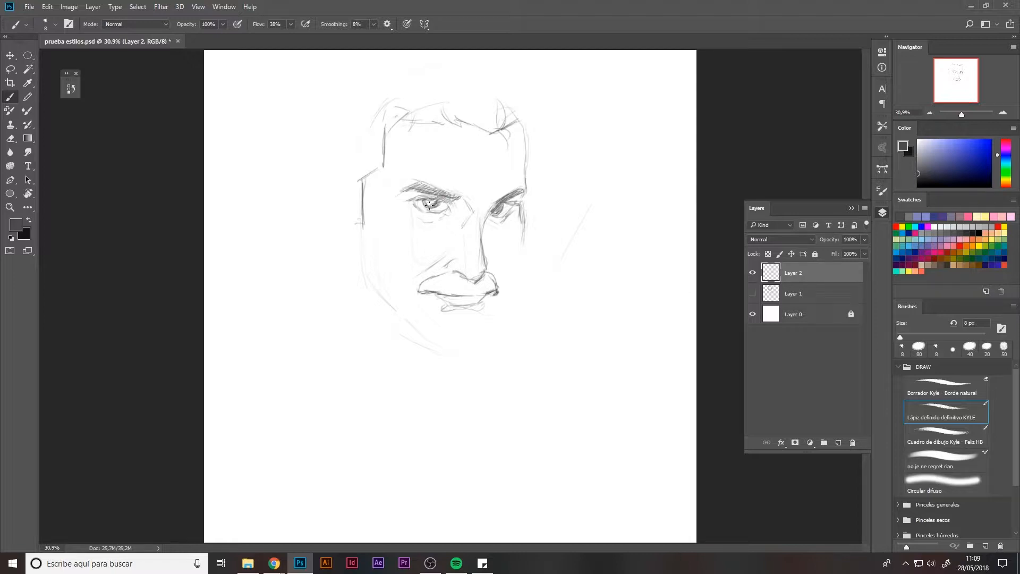
{"action": "mouse_move", "coordinate": [424, 286]}
{"action": "left_mouse_down"}
{"action": "mouse_move", "coordinate": [454, 271]}
{"action": "mouse_move", "coordinate": [473, 281]}
{"action": "mouse_move", "coordinate": [467, 294]}
{"action": "mouse_move", "coordinate": [495, 287]}
{"action": "left_mouse_up"}
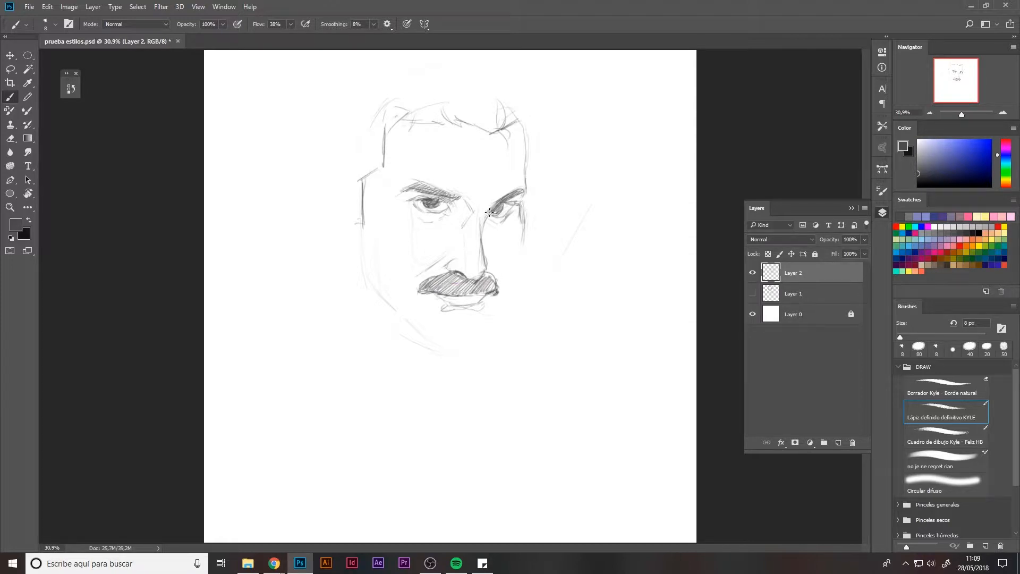
{"action": "mouse_move", "coordinate": [489, 213]}
{"action": "left_mouse_down"}
{"action": "mouse_move", "coordinate": [520, 190]}
{"action": "mouse_move", "coordinate": [440, 202]}
{"action": "left_mouse_up"}
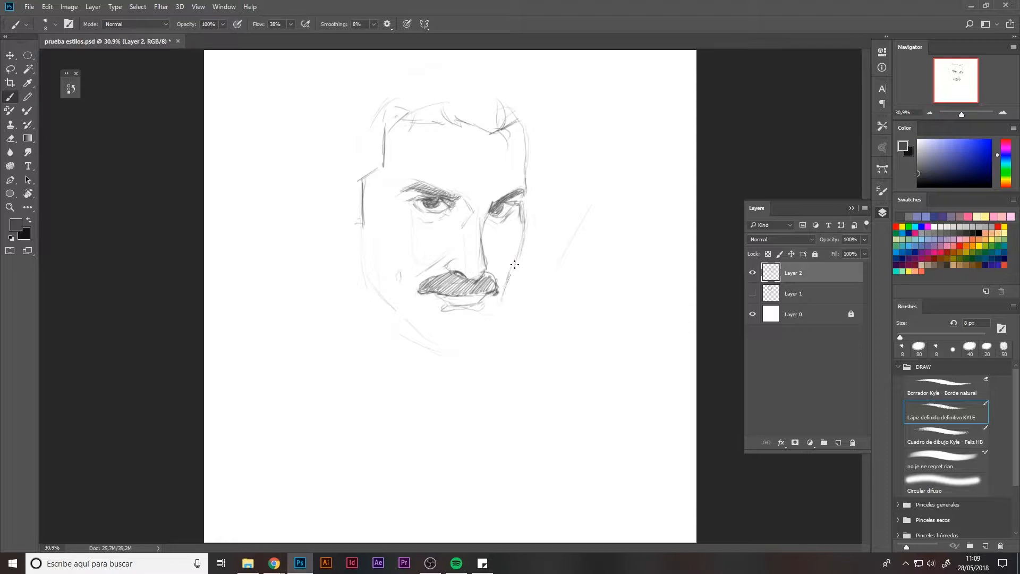
Draw the jaw, chin and left cheek outline and start the ear on the left.
{"action": "mouse_move", "coordinate": [524, 241]}
{"action": "left_mouse_down"}
{"action": "mouse_move", "coordinate": [486, 335]}
{"action": "mouse_move", "coordinate": [466, 344]}
{"action": "mouse_move", "coordinate": [429, 324]}
{"action": "mouse_move", "coordinate": [458, 341]}
{"action": "left_mouse_up"}
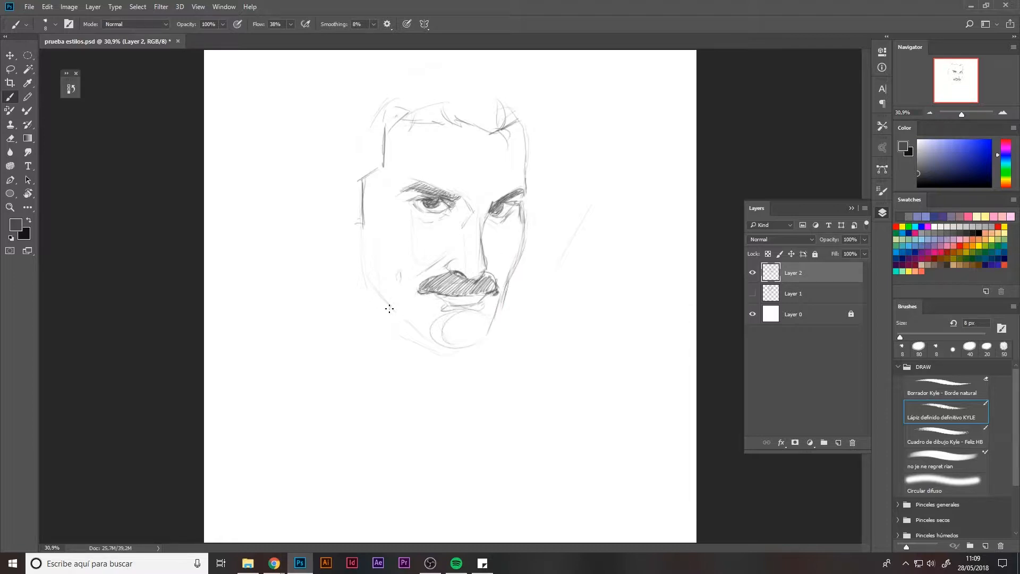
{"action": "mouse_move", "coordinate": [392, 313]}
{"action": "left_mouse_down"}
{"action": "mouse_move", "coordinate": [441, 341]}
{"action": "mouse_move", "coordinate": [484, 339]}
{"action": "mouse_move", "coordinate": [452, 344]}
{"action": "left_mouse_up"}
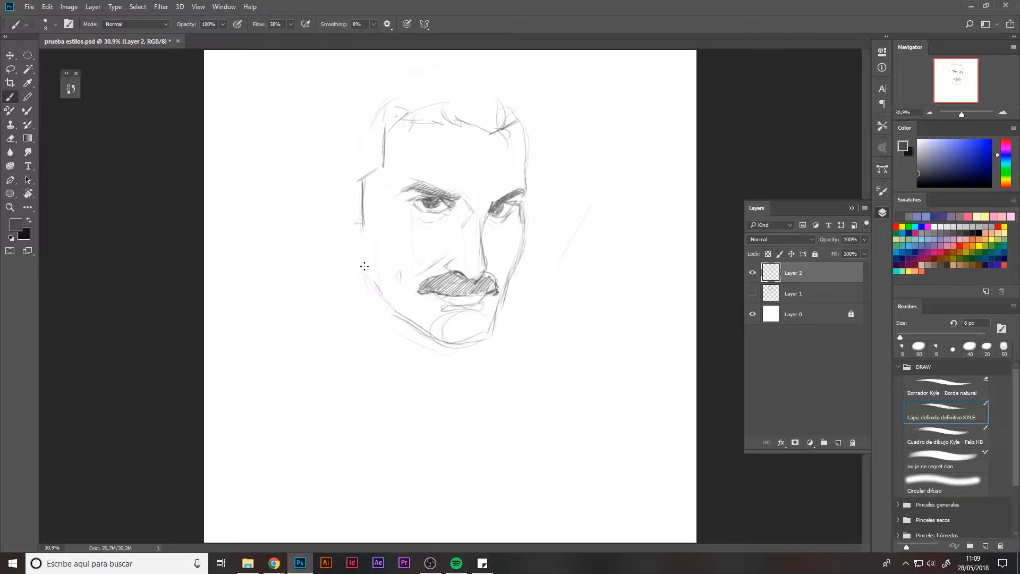
{"action": "left_click_drag", "start_coordinate": [358, 207], "coordinate": [363, 259]}
{"action": "mouse_move", "coordinate": [352, 181]}
{"action": "left_mouse_down"}
{"action": "mouse_move", "coordinate": [370, 293]}
{"action": "mouse_move", "coordinate": [405, 318]}
{"action": "left_mouse_up"}
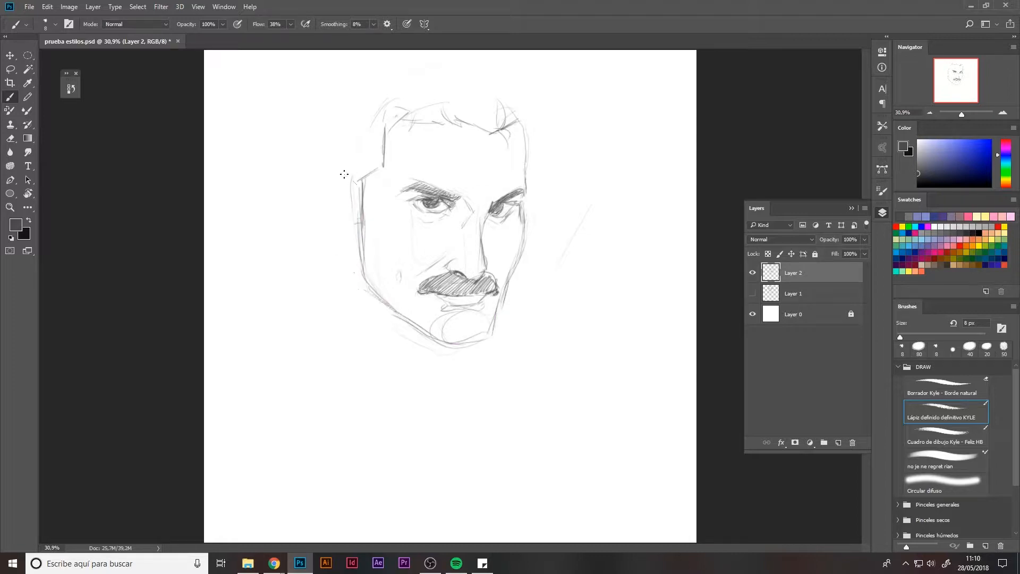
{"action": "mouse_move", "coordinate": [334, 169]}
{"action": "left_mouse_down"}
{"action": "mouse_move", "coordinate": [324, 196]}
{"action": "mouse_move", "coordinate": [357, 244]}
{"action": "mouse_move", "coordinate": [332, 214]}
{"action": "mouse_move", "coordinate": [329, 179]}
{"action": "mouse_move", "coordinate": [362, 191]}
{"action": "mouse_move", "coordinate": [353, 206]}
{"action": "mouse_move", "coordinate": [346, 190]}
{"action": "mouse_move", "coordinate": [342, 228]}
{"action": "mouse_move", "coordinate": [354, 225]}
{"action": "mouse_move", "coordinate": [358, 240]}
{"action": "mouse_move", "coordinate": [373, 215]}
{"action": "mouse_move", "coordinate": [374, 179]}
{"action": "mouse_move", "coordinate": [392, 163]}
{"action": "mouse_move", "coordinate": [385, 153]}
{"action": "mouse_move", "coordinate": [372, 209]}
{"action": "mouse_move", "coordinate": [369, 185]}
{"action": "mouse_move", "coordinate": [379, 211]}
{"action": "mouse_move", "coordinate": [367, 181]}
{"action": "mouse_move", "coordinate": [381, 139]}
{"action": "left_mouse_up"}
{"action": "key", "text": "e"}
{"action": "key", "text": "b"}
{"action": "left_click_drag", "start_coordinate": [378, 174], "coordinate": [375, 192]}
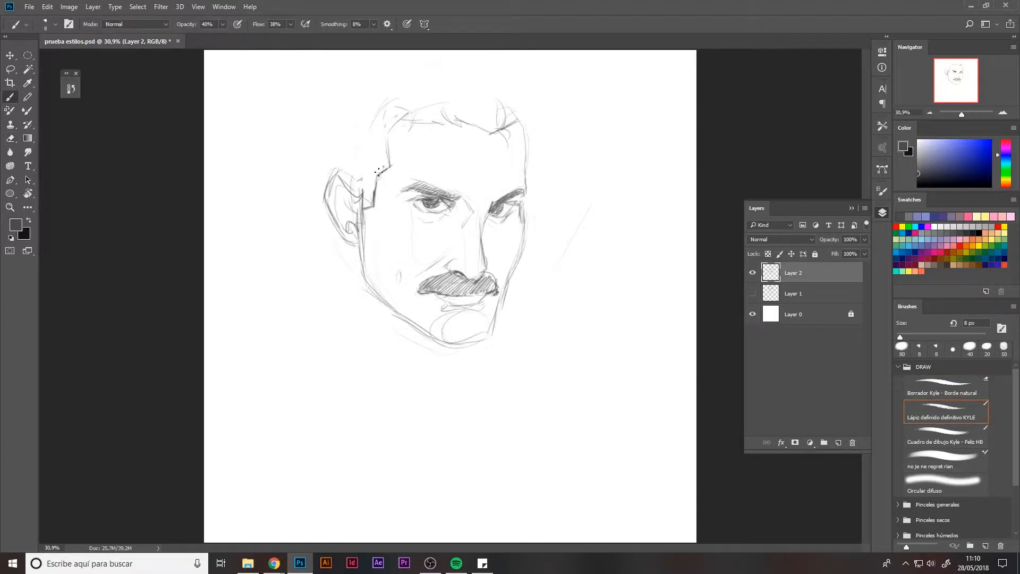
Extend the sideburn and the hair volume on the top and left of the head.
{"action": "left_click_drag", "start_coordinate": [389, 153], "coordinate": [386, 131]}
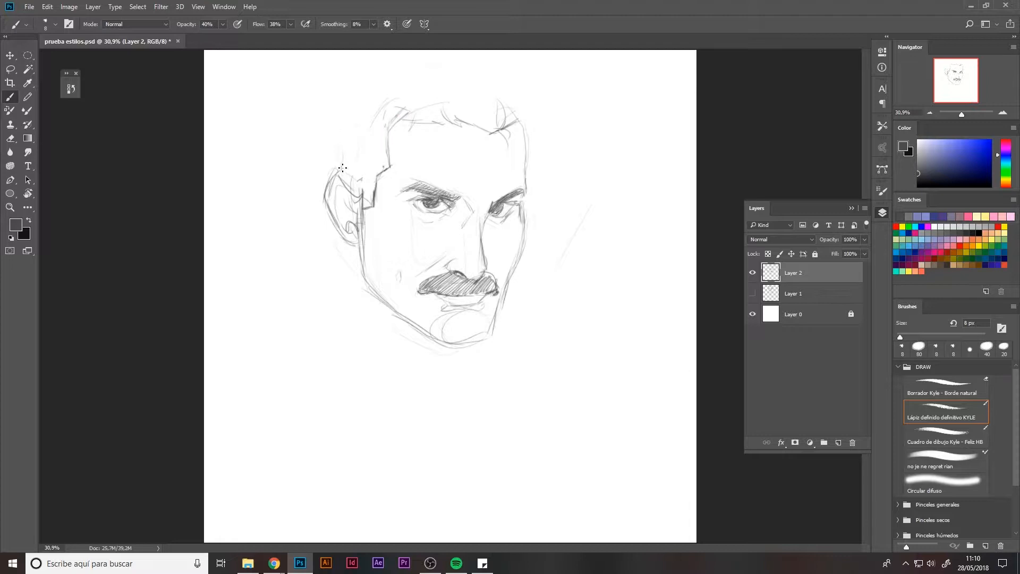
{"action": "left_click_drag", "start_coordinate": [343, 103], "coordinate": [340, 158]}
{"action": "left_click_drag", "start_coordinate": [529, 78], "coordinate": [495, 64]}
{"action": "left_click_drag", "start_coordinate": [521, 100], "coordinate": [514, 122]}
{"action": "left_click_drag", "start_coordinate": [519, 81], "coordinate": [514, 120]}
{"action": "left_click_drag", "start_coordinate": [497, 71], "coordinate": [479, 77]}
{"action": "left_click_drag", "start_coordinate": [364, 228], "coordinate": [348, 241]}
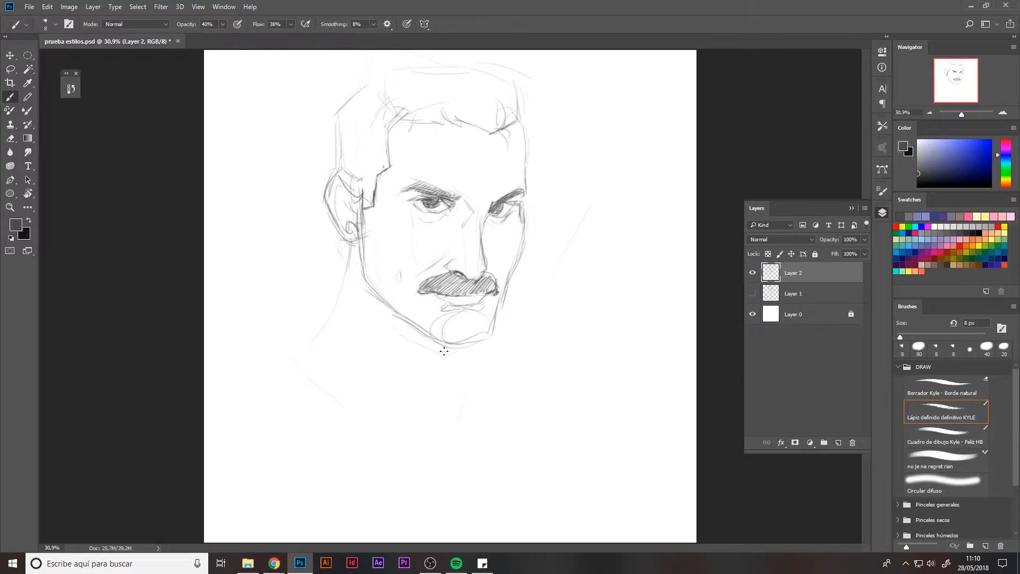
Sketch the neck and shoulder lines below the chin and the right edge of the hair.
{"action": "mouse_move", "coordinate": [339, 268]}
{"action": "left_mouse_down"}
{"action": "mouse_move", "coordinate": [305, 323]}
{"action": "mouse_move", "coordinate": [397, 408]}
{"action": "left_mouse_up"}
{"action": "left_click_drag", "start_coordinate": [452, 352], "coordinate": [458, 407]}
{"action": "left_click_drag", "start_coordinate": [351, 240], "coordinate": [296, 325]}
{"action": "left_click_drag", "start_coordinate": [338, 388], "coordinate": [350, 399]}
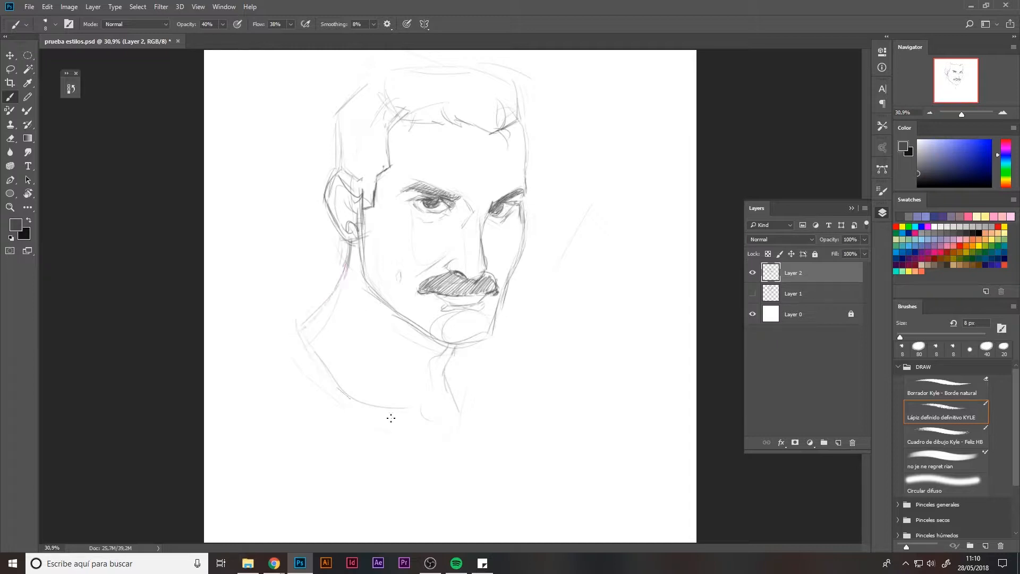
{"action": "left_click_drag", "start_coordinate": [523, 113], "coordinate": [530, 153]}
Redraw the ear and add collar and neck lines with the pencil opacity at 100%.
{"action": "key", "text": "e"}
{"action": "mouse_move", "coordinate": [351, 230]}
{"action": "left_mouse_down"}
{"action": "mouse_move", "coordinate": [366, 227]}
{"action": "mouse_move", "coordinate": [361, 244]}
{"action": "left_mouse_up"}
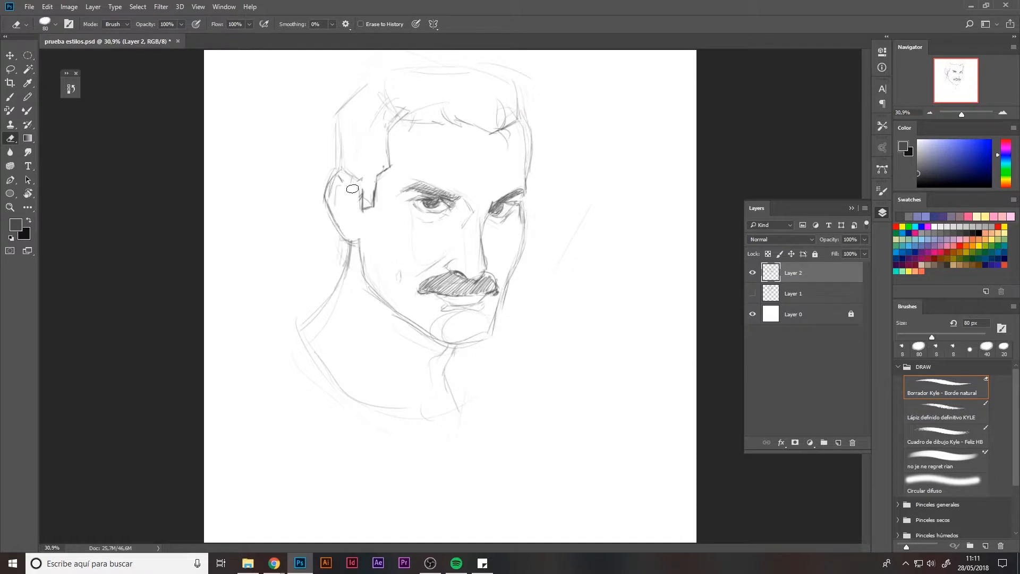
{"action": "key", "text": "b"}
{"action": "mouse_move", "coordinate": [349, 180]}
{"action": "left_mouse_down"}
{"action": "mouse_move", "coordinate": [355, 212]}
{"action": "mouse_move", "coordinate": [350, 195]}
{"action": "mouse_move", "coordinate": [345, 234]}
{"action": "left_mouse_up"}
{"action": "left_click_drag", "start_coordinate": [187, 24], "coordinate": [258, 36]}
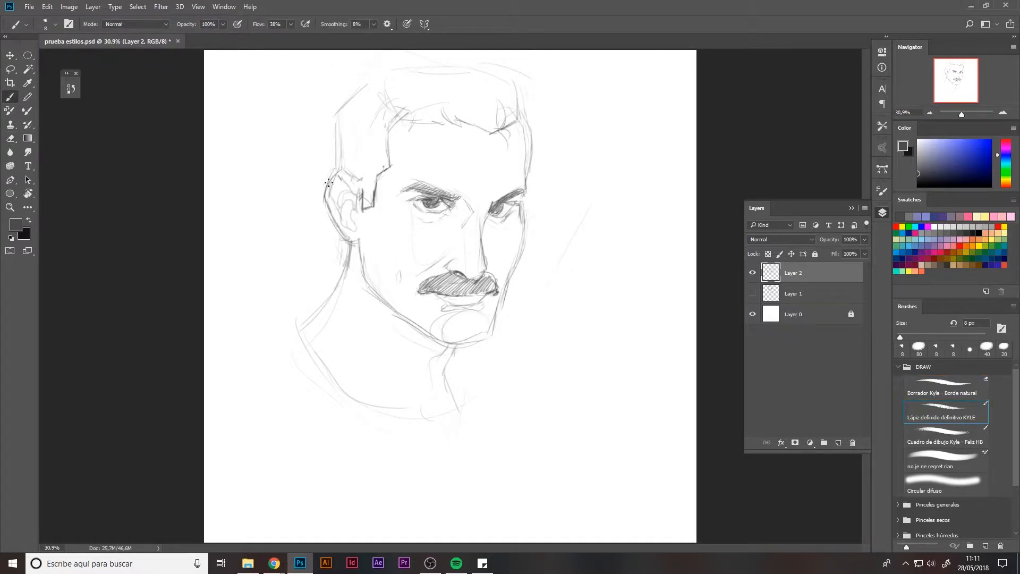
{"action": "left_click_drag", "start_coordinate": [325, 201], "coordinate": [351, 240]}
{"action": "left_click_drag", "start_coordinate": [377, 294], "coordinate": [502, 375]}
{"action": "mouse_move", "coordinate": [448, 348]}
{"action": "left_mouse_down"}
{"action": "mouse_move", "coordinate": [490, 333]}
{"action": "mouse_move", "coordinate": [517, 264]}
{"action": "left_mouse_up"}
{"action": "left_click_drag", "start_coordinate": [407, 190], "coordinate": [451, 189]}
Open the Liquify filter and push the cheek and jaw contours to reshape the face.
{"action": "left_click", "coordinate": [158, 7]}
{"action": "left_click", "coordinate": [186, 89]}
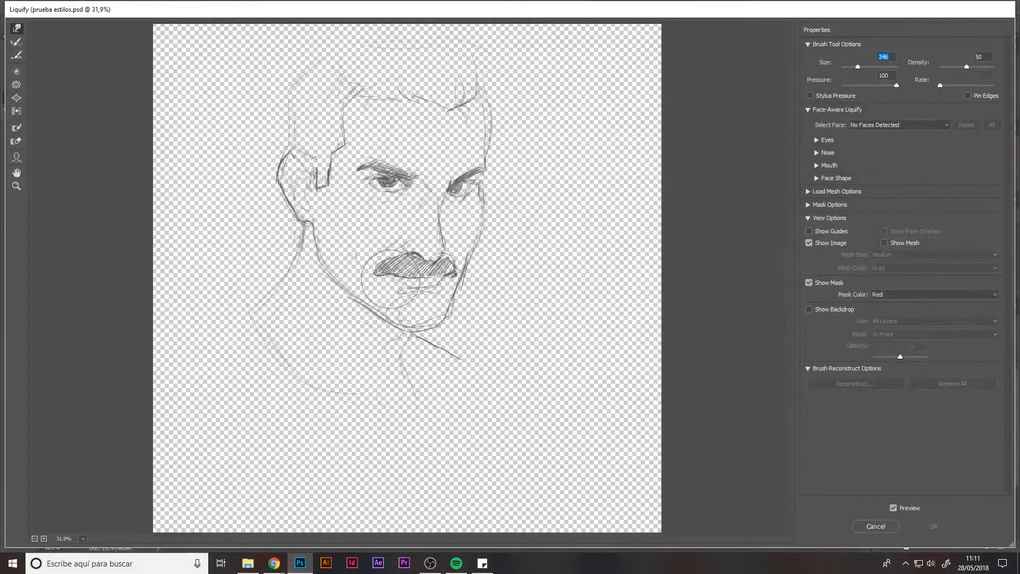
{"action": "left_click_drag", "start_coordinate": [390, 279], "coordinate": [392, 268]}
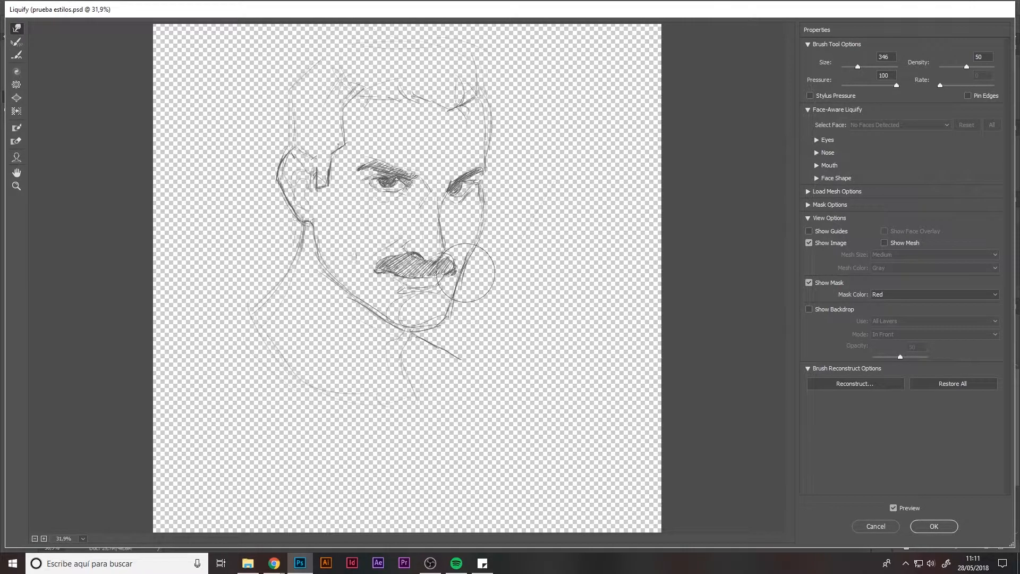
{"action": "mouse_move", "coordinate": [402, 326]}
{"action": "left_mouse_down"}
{"action": "mouse_move", "coordinate": [442, 329]}
{"action": "mouse_move", "coordinate": [393, 332]}
{"action": "left_mouse_up"}
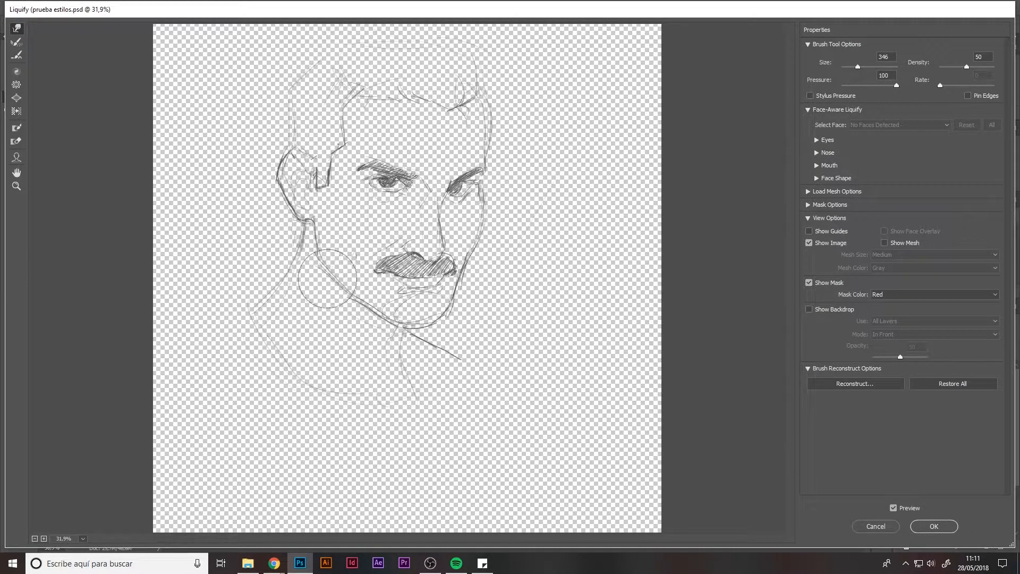
{"action": "mouse_move", "coordinate": [334, 273]}
{"action": "left_mouse_down"}
{"action": "mouse_move", "coordinate": [382, 312]}
{"action": "mouse_move", "coordinate": [339, 294]}
{"action": "mouse_move", "coordinate": [351, 300]}
{"action": "left_mouse_up"}
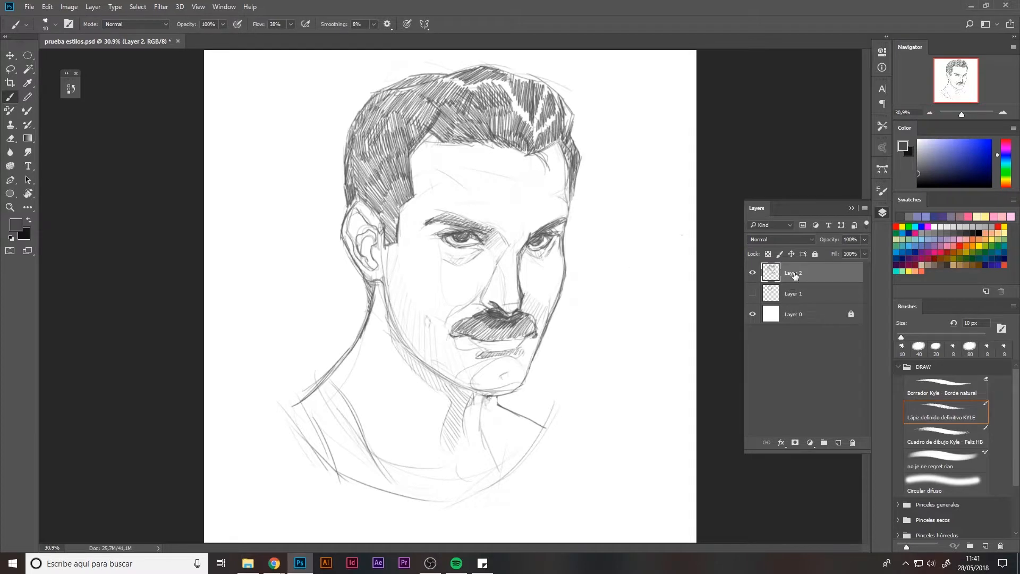
Rename the drawing layer to sketch.
{"action": "double_click", "coordinate": [792, 273]}
{"action": "type", "text": "sketch"}
{"action": "key", "text": "Return"}
Create a new layer named base and move it beneath the sketch layer.
{"action": "key", "text": "ctrl+shift+alt+n"}
{"action": "double_click", "coordinate": [800, 274]}
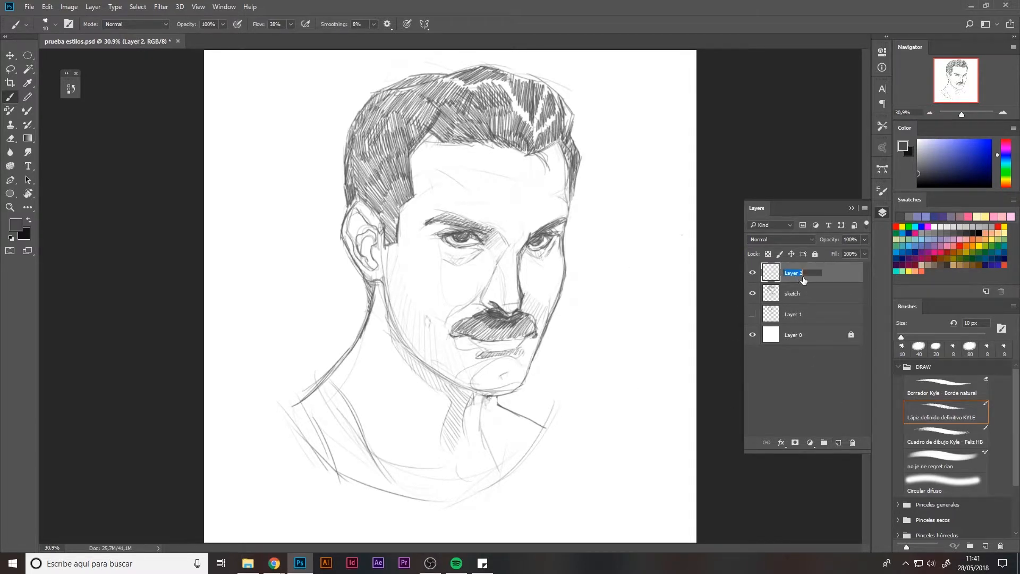
{"action": "type", "text": "base"}
{"action": "key", "text": "Return"}
{"action": "left_click_drag", "start_coordinate": [808, 276], "coordinate": [808, 298]}
Pick a light peach skin colour as the foreground colour.
{"action": "left_click", "coordinate": [958, 241]}
{"action": "left_click", "coordinate": [1007, 143]}
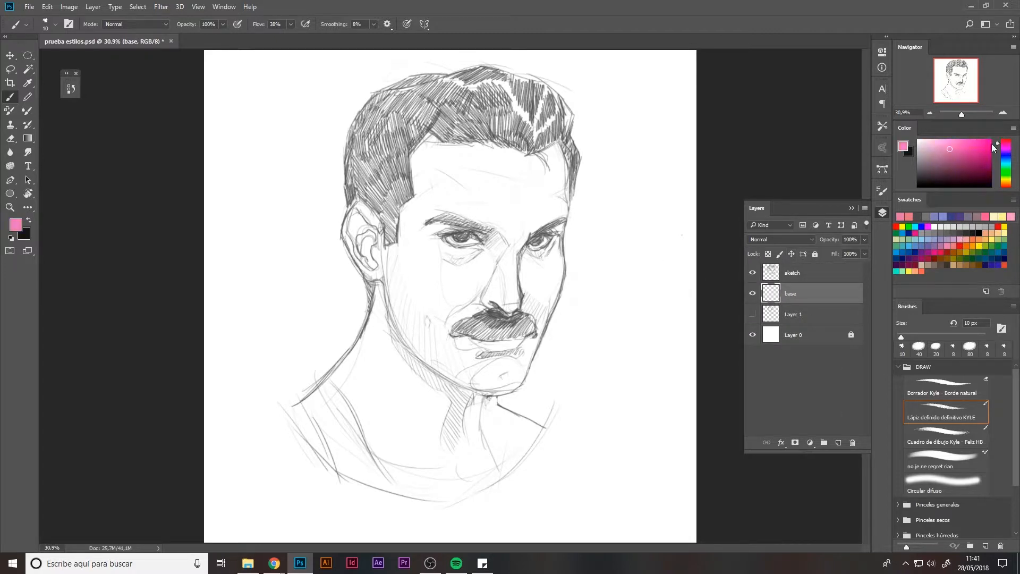
{"action": "left_click_drag", "start_coordinate": [931, 153], "coordinate": [927, 144]}
{"action": "left_click_drag", "start_coordinate": [1005, 150], "coordinate": [1003, 186]}
{"action": "left_click", "coordinate": [937, 148]}
{"action": "left_click_drag", "start_coordinate": [932, 142], "coordinate": [942, 150]}
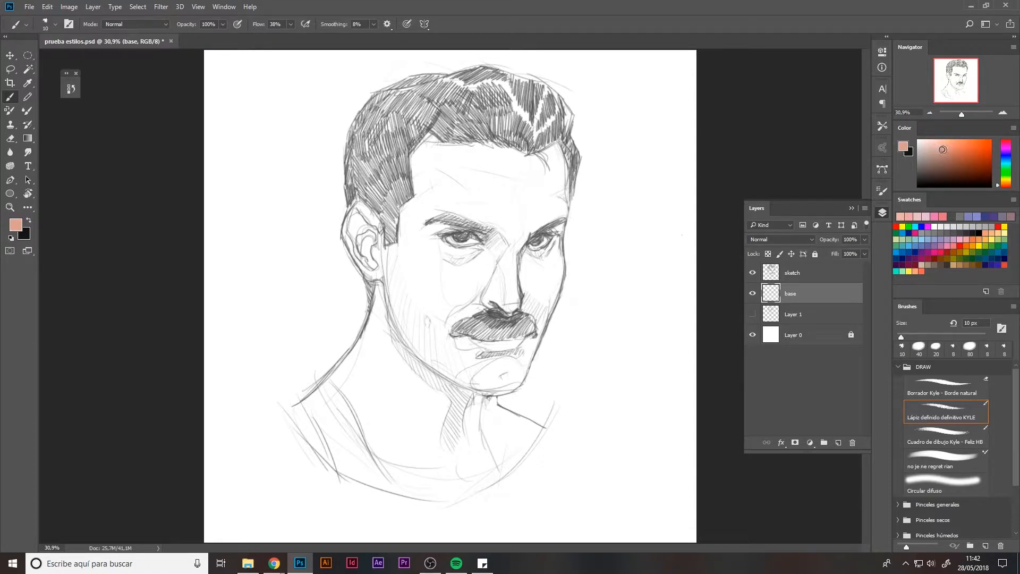
With the Pen tool, trace a path down the right side of the hair, face, neck and chest.
{"action": "key", "text": "p"}
{"action": "left_click", "coordinate": [569, 136]}
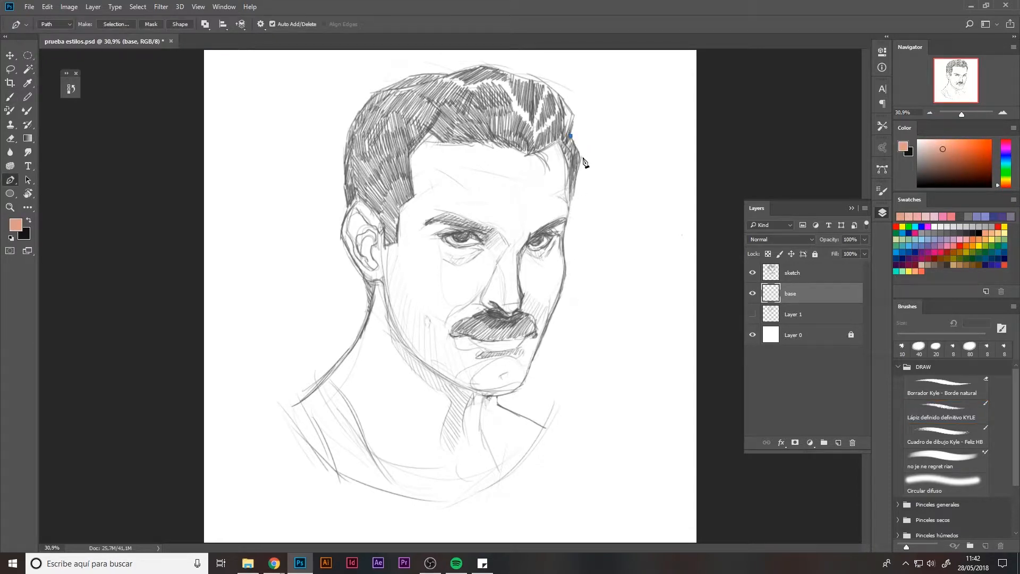
{"action": "left_click", "coordinate": [580, 155]}
{"action": "left_click_drag", "start_coordinate": [565, 226], "coordinate": [568, 276]}
{"action": "left_click_drag", "start_coordinate": [537, 347], "coordinate": [506, 397]}
{"action": "left_click", "coordinate": [495, 396]}
{"action": "left_click", "coordinate": [497, 403]}
{"action": "left_click", "coordinate": [542, 427]}
{"action": "left_click_drag", "start_coordinate": [451, 501], "coordinate": [405, 500]}
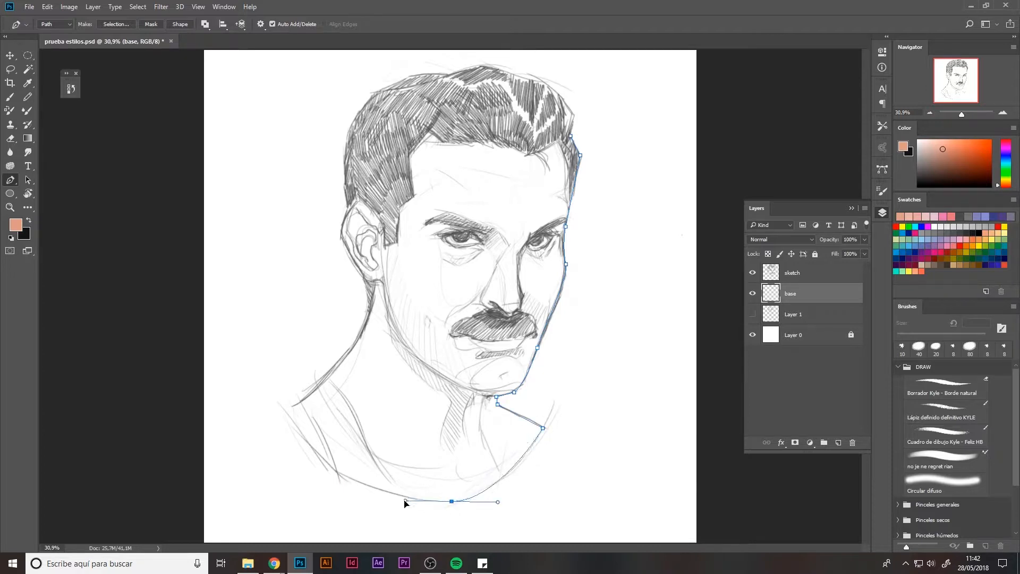
{"action": "left_click", "coordinate": [334, 470]}
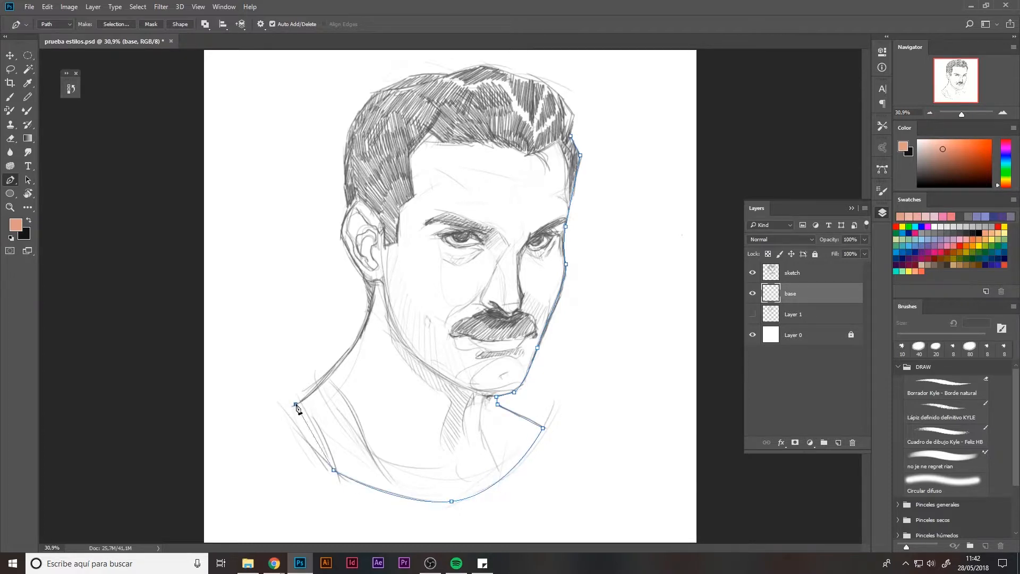
Continue the Pen path up the left side of the chest, neck, face and hair.
{"action": "left_click_drag", "start_coordinate": [295, 407], "coordinate": [302, 384]}
{"action": "left_click", "coordinate": [296, 405]}
{"action": "left_click_drag", "start_coordinate": [370, 309], "coordinate": [376, 277]}
{"action": "left_click", "coordinate": [363, 274]}
{"action": "left_click_drag", "start_coordinate": [340, 228], "coordinate": [343, 214]}
{"action": "left_click", "coordinate": [348, 207]}
{"action": "left_click", "coordinate": [365, 102]}
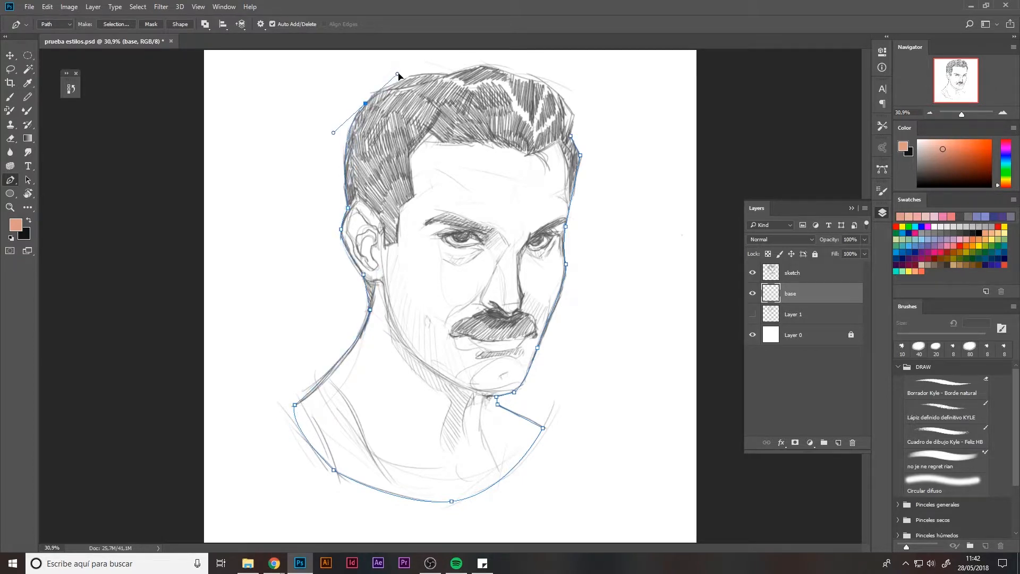
Close the path across the top of the hair and fill it with the skin colour on the base layer.
{"action": "mouse_move", "coordinate": [409, 74]}
{"action": "left_mouse_down"}
{"action": "mouse_move", "coordinate": [425, 65]}
{"action": "mouse_move", "coordinate": [402, 80]}
{"action": "mouse_move", "coordinate": [416, 78]}
{"action": "left_mouse_up"}
{"action": "key", "text": "ctrl+z"}
{"action": "left_click_drag", "start_coordinate": [482, 64], "coordinate": [548, 80]}
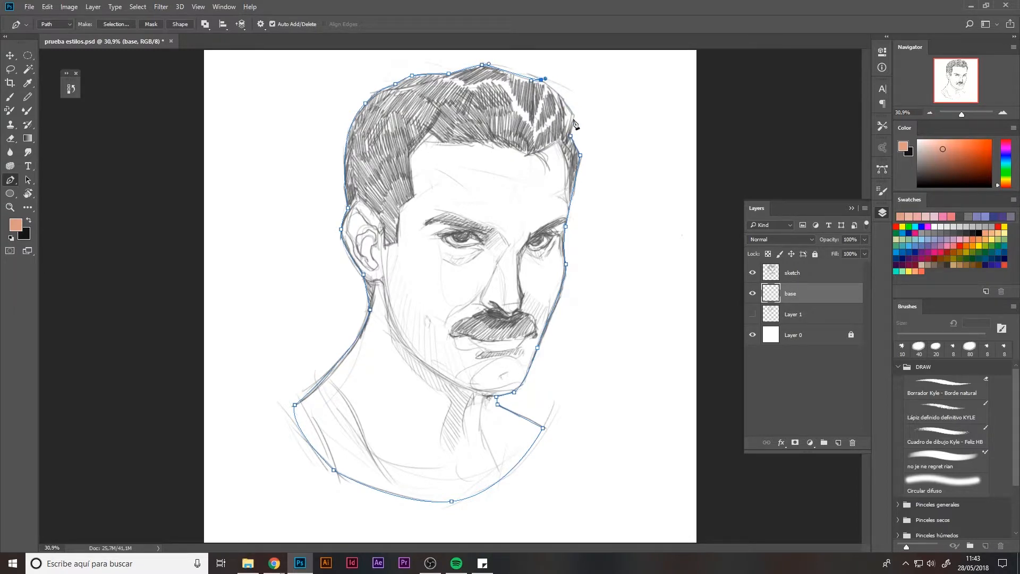
{"action": "left_click", "coordinate": [576, 115]}
{"action": "left_click", "coordinate": [570, 136]}
{"action": "left_click", "coordinate": [882, 169]}
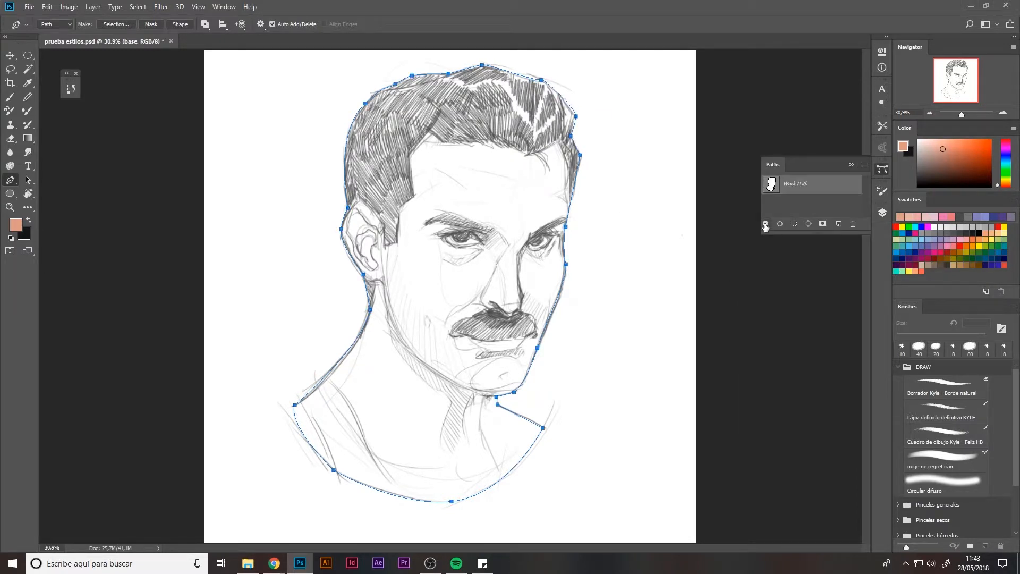
{"action": "left_click", "coordinate": [766, 223]}
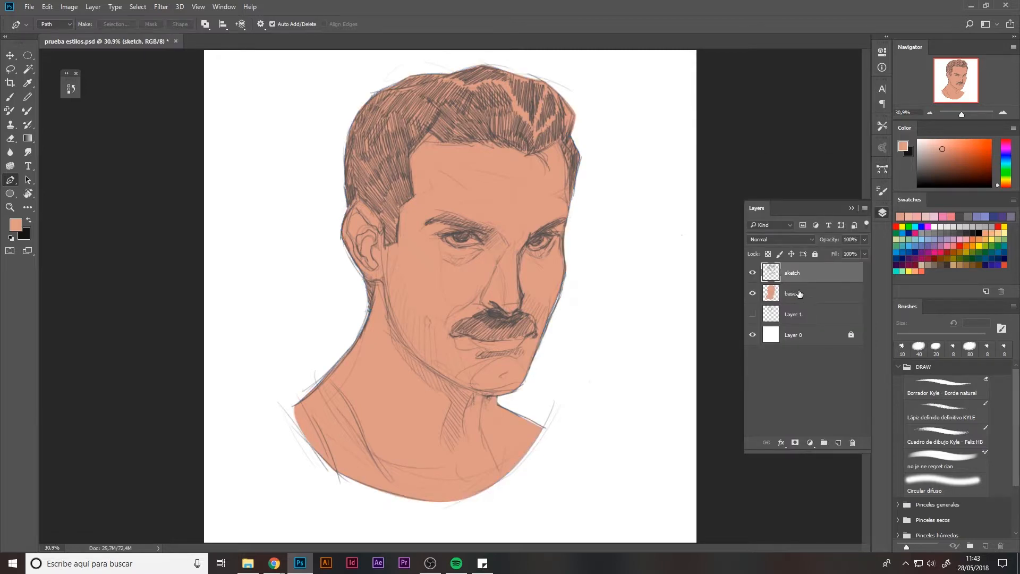
Tint the sketch layer's lines brown with a Hue/Saturation adjustment.
{"action": "key", "text": "ctrl+u"}
{"action": "mouse_move", "coordinate": [702, 198]}
{"action": "left_mouse_down"}
{"action": "mouse_move", "coordinate": [672, 198]}
{"action": "mouse_move", "coordinate": [687, 172]}
{"action": "mouse_move", "coordinate": [696, 173]}
{"action": "mouse_move", "coordinate": [691, 198]}
{"action": "mouse_move", "coordinate": [681, 199]}
{"action": "left_mouse_up"}
{"action": "left_click", "coordinate": [812, 205]}
{"action": "left_click", "coordinate": [830, 103]}
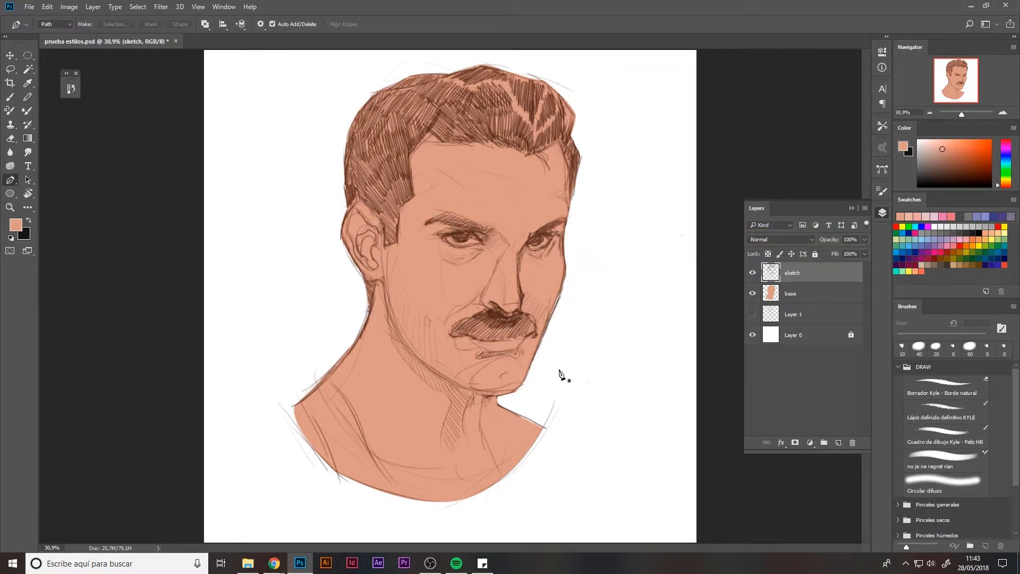
On the base layer, choose the 'no je ne regret rian' brush and a lighter peach, and paint down the nose.
{"action": "left_click", "coordinate": [805, 302]}
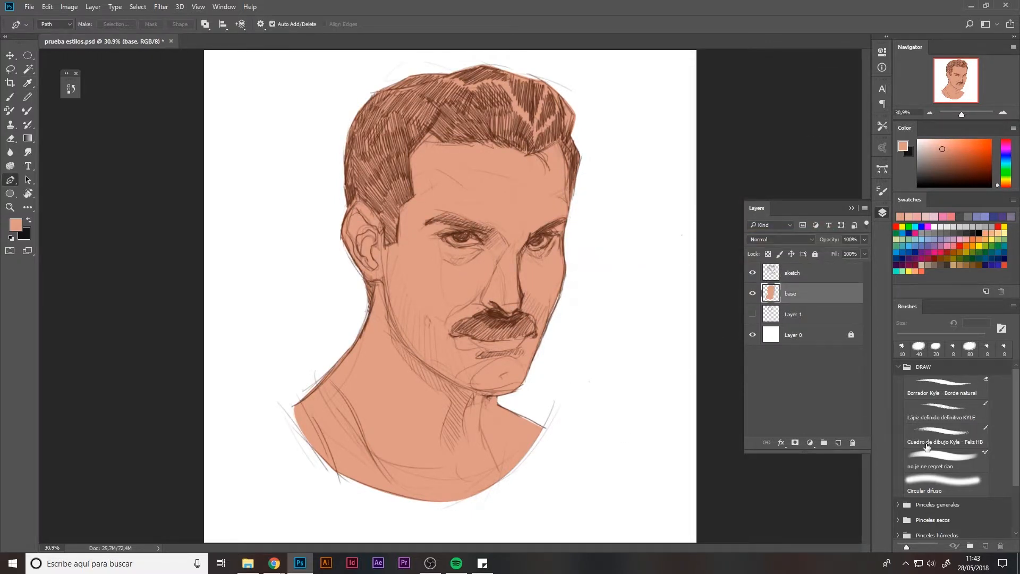
{"action": "left_click", "coordinate": [929, 460]}
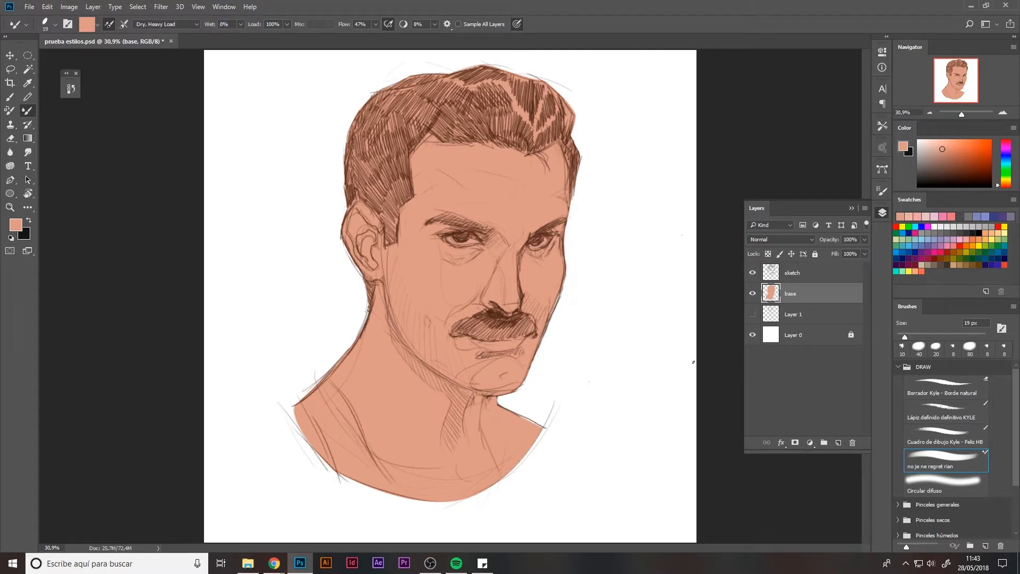
{"action": "left_click", "coordinate": [942, 140]}
{"action": "key", "text": "bracketright"}
{"action": "key", "text": "bracketright"}
{"action": "key", "text": "bracketright"}
{"action": "key", "text": "bracketright"}
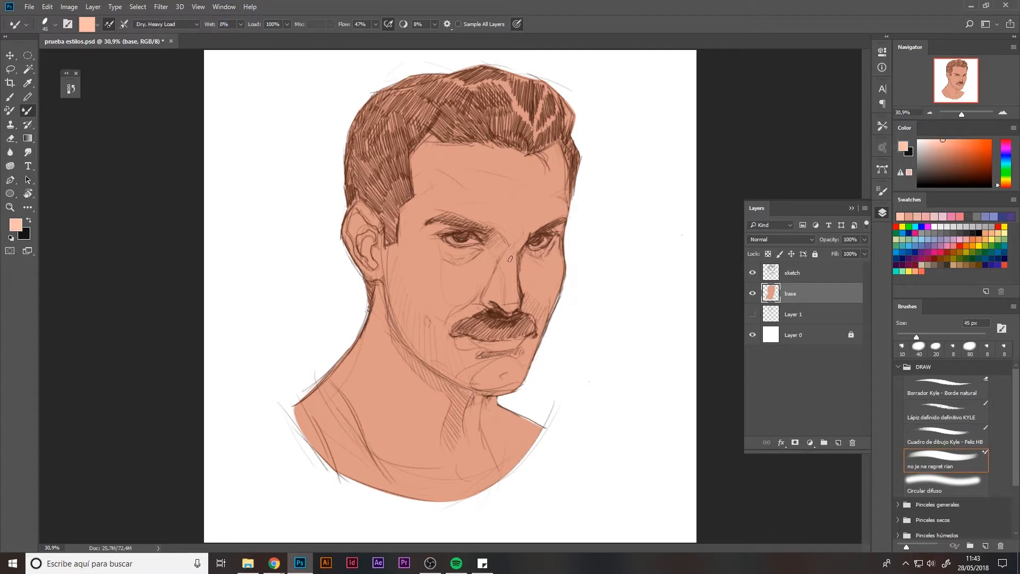
{"action": "mouse_move", "coordinate": [509, 252]}
{"action": "left_mouse_down"}
{"action": "mouse_move", "coordinate": [507, 299]}
{"action": "mouse_move", "coordinate": [511, 276]}
{"action": "mouse_move", "coordinate": [491, 292]}
{"action": "mouse_move", "coordinate": [505, 279]}
{"action": "left_mouse_up"}
{"action": "key", "text": "bracketleft"}
{"action": "key", "text": "bracketleft"}
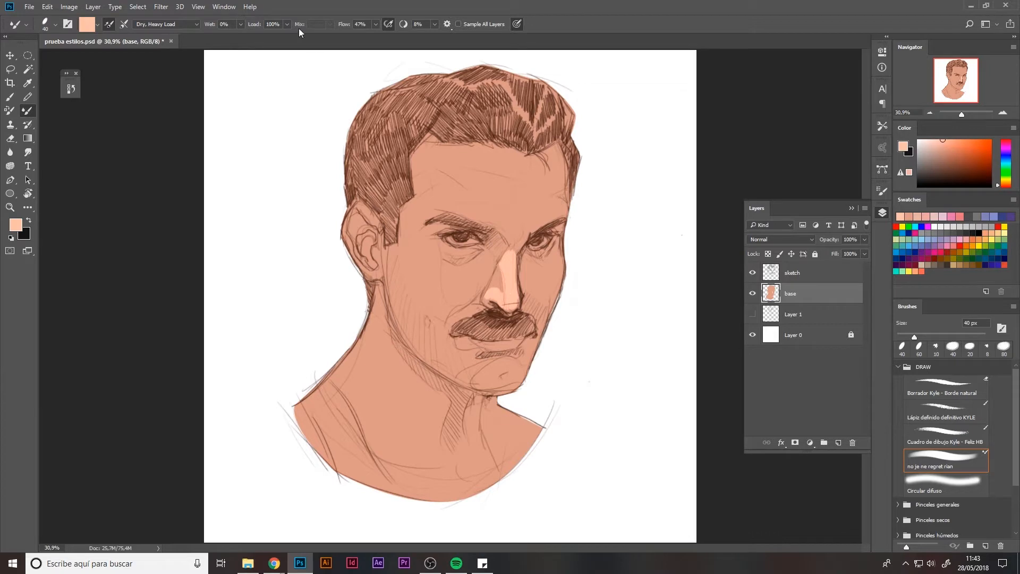
Paint lighter skin highlights on the nose bridge and forehead, enlarging the brush to 150 px.
{"action": "left_click_drag", "start_coordinate": [343, 27], "coordinate": [337, 28]}
{"action": "mouse_move", "coordinate": [514, 243]}
{"action": "left_mouse_down"}
{"action": "mouse_move", "coordinate": [512, 255]}
{"action": "mouse_move", "coordinate": [502, 234]}
{"action": "left_mouse_up"}
{"action": "key", "text": "bracketright"}
{"action": "key", "text": "bracketright"}
{"action": "mouse_move", "coordinate": [475, 168]}
{"action": "left_mouse_down"}
{"action": "mouse_move", "coordinate": [497, 209]}
{"action": "mouse_move", "coordinate": [460, 205]}
{"action": "mouse_move", "coordinate": [521, 232]}
{"action": "mouse_move", "coordinate": [537, 218]}
{"action": "mouse_move", "coordinate": [510, 220]}
{"action": "mouse_move", "coordinate": [515, 252]}
{"action": "mouse_move", "coordinate": [470, 209]}
{"action": "mouse_move", "coordinate": [539, 223]}
{"action": "mouse_move", "coordinate": [563, 209]}
{"action": "mouse_move", "coordinate": [532, 207]}
{"action": "mouse_move", "coordinate": [552, 189]}
{"action": "mouse_move", "coordinate": [500, 222]}
{"action": "mouse_move", "coordinate": [503, 202]}
{"action": "mouse_move", "coordinate": [481, 173]}
{"action": "mouse_move", "coordinate": [535, 196]}
{"action": "mouse_move", "coordinate": [538, 186]}
{"action": "mouse_move", "coordinate": [515, 187]}
{"action": "mouse_move", "coordinate": [505, 173]}
{"action": "mouse_move", "coordinate": [471, 197]}
{"action": "mouse_move", "coordinate": [433, 168]}
{"action": "mouse_move", "coordinate": [437, 199]}
{"action": "mouse_move", "coordinate": [476, 210]}
{"action": "mouse_move", "coordinate": [455, 202]}
{"action": "mouse_move", "coordinate": [447, 158]}
{"action": "mouse_move", "coordinate": [500, 174]}
{"action": "mouse_move", "coordinate": [464, 168]}
{"action": "mouse_move", "coordinate": [547, 171]}
{"action": "mouse_move", "coordinate": [546, 163]}
{"action": "mouse_move", "coordinate": [524, 170]}
{"action": "mouse_move", "coordinate": [552, 174]}
{"action": "mouse_move", "coordinate": [558, 197]}
{"action": "mouse_move", "coordinate": [524, 175]}
{"action": "mouse_move", "coordinate": [509, 183]}
{"action": "mouse_move", "coordinate": [499, 164]}
{"action": "mouse_move", "coordinate": [457, 154]}
{"action": "mouse_move", "coordinate": [433, 165]}
{"action": "left_mouse_up"}
{"action": "left_click", "coordinate": [422, 183], "text": "alt"}
{"action": "key", "text": "bracketright"}
{"action": "key", "text": "bracketright"}
{"action": "key", "text": "bracketright"}
{"action": "key", "text": "bracketright"}
{"action": "key", "text": "bracketright"}
{"action": "key", "text": "bracketright"}
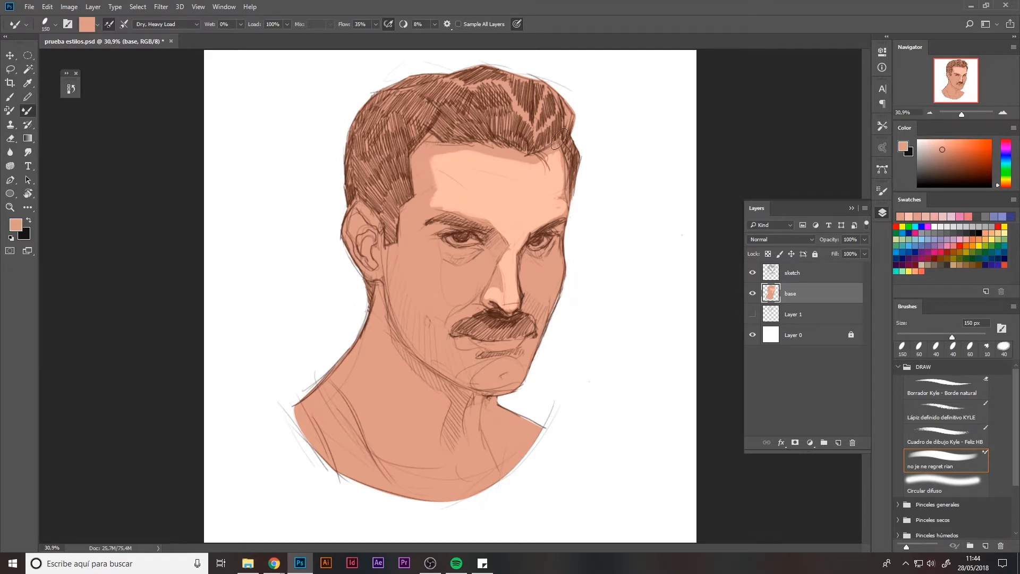
Load the base layer's shape as a selection and paint light tone under the left eye.
{"action": "left_click", "coordinate": [769, 296], "text": "ctrl"}
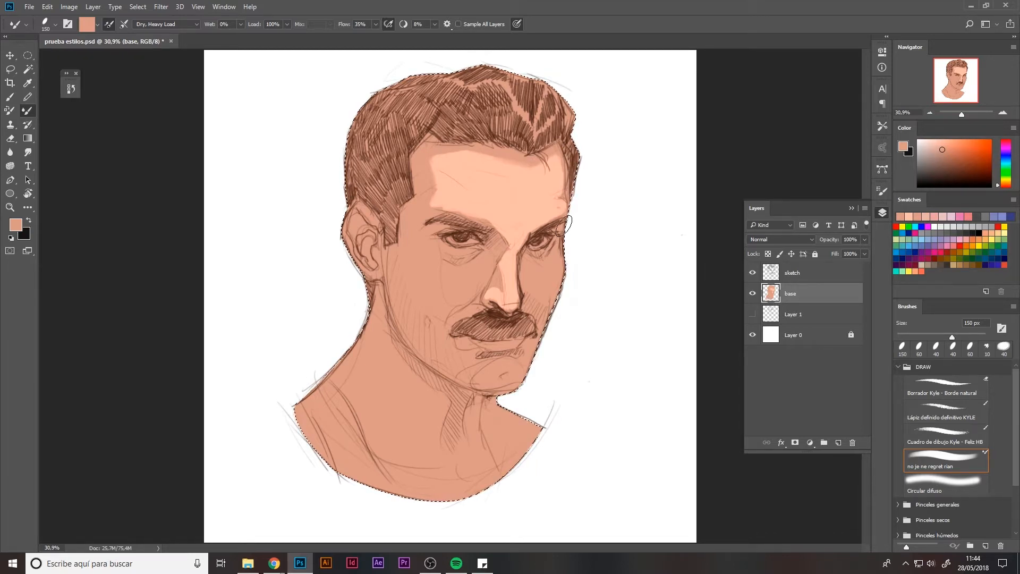
{"action": "left_click", "coordinate": [508, 225], "text": "alt"}
{"action": "key", "text": "bracketleft"}
{"action": "key", "text": "bracketleft"}
{"action": "key", "text": "bracketleft"}
{"action": "key", "text": "bracketleft"}
{"action": "left_click_drag", "start_coordinate": [444, 245], "coordinate": [471, 250]}
Shrink the brush to 35 px and lighten the area under the right eye.
{"action": "key", "text": "bracketleft"}
{"action": "key", "text": "bracketleft"}
{"action": "key", "text": "bracketleft"}
{"action": "key", "text": "bracketleft"}
{"action": "key", "text": "bracketleft"}
{"action": "key", "text": "bracketleft"}
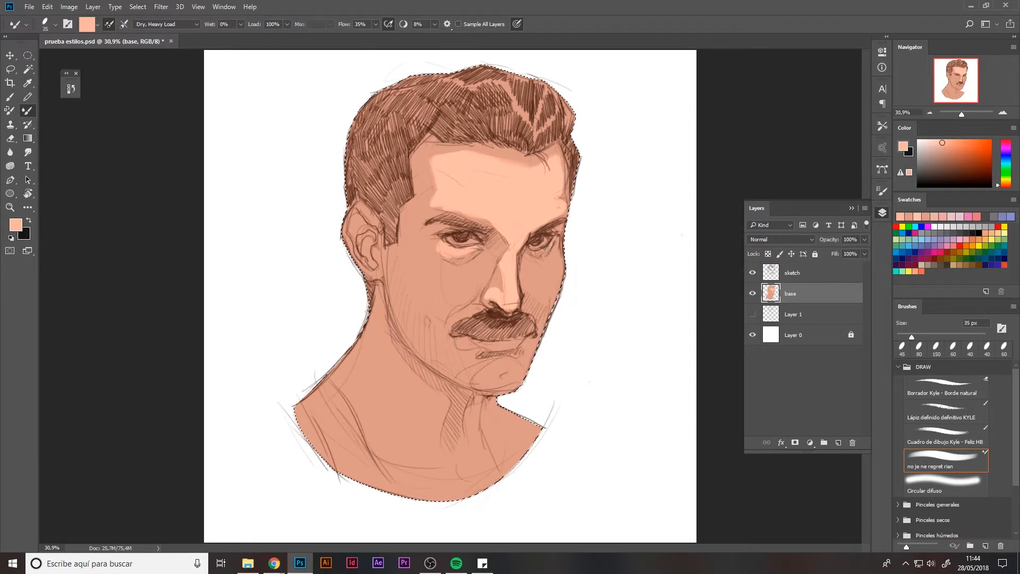
{"action": "left_click_drag", "start_coordinate": [555, 241], "coordinate": [542, 253]}
{"action": "key", "text": "bracketright"}
{"action": "key", "text": "bracketright"}
Paint lighter highlights over the left cheek with a 70 px brush.
{"action": "mouse_move", "coordinate": [437, 241]}
{"action": "left_mouse_down"}
{"action": "mouse_move", "coordinate": [467, 265]}
{"action": "mouse_move", "coordinate": [434, 266]}
{"action": "mouse_move", "coordinate": [408, 242]}
{"action": "mouse_move", "coordinate": [434, 268]}
{"action": "mouse_move", "coordinate": [416, 254]}
{"action": "mouse_move", "coordinate": [439, 294]}
{"action": "mouse_move", "coordinate": [454, 284]}
{"action": "mouse_move", "coordinate": [446, 274]}
{"action": "mouse_move", "coordinate": [485, 255]}
{"action": "mouse_move", "coordinate": [492, 267]}
{"action": "mouse_move", "coordinate": [447, 280]}
{"action": "mouse_move", "coordinate": [437, 269]}
{"action": "mouse_move", "coordinate": [480, 254]}
{"action": "mouse_move", "coordinate": [480, 278]}
{"action": "mouse_move", "coordinate": [446, 299]}
{"action": "mouse_move", "coordinate": [420, 264]}
{"action": "mouse_move", "coordinate": [436, 285]}
{"action": "mouse_move", "coordinate": [415, 278]}
{"action": "mouse_move", "coordinate": [435, 314]}
{"action": "mouse_move", "coordinate": [478, 285]}
{"action": "mouse_move", "coordinate": [438, 313]}
{"action": "mouse_move", "coordinate": [417, 295]}
{"action": "left_mouse_up"}
{"action": "key", "text": "bracketright"}
{"action": "key", "text": "bracketright"}
{"action": "key", "text": "bracketright"}
{"action": "left_click", "coordinate": [463, 276], "text": "alt"}
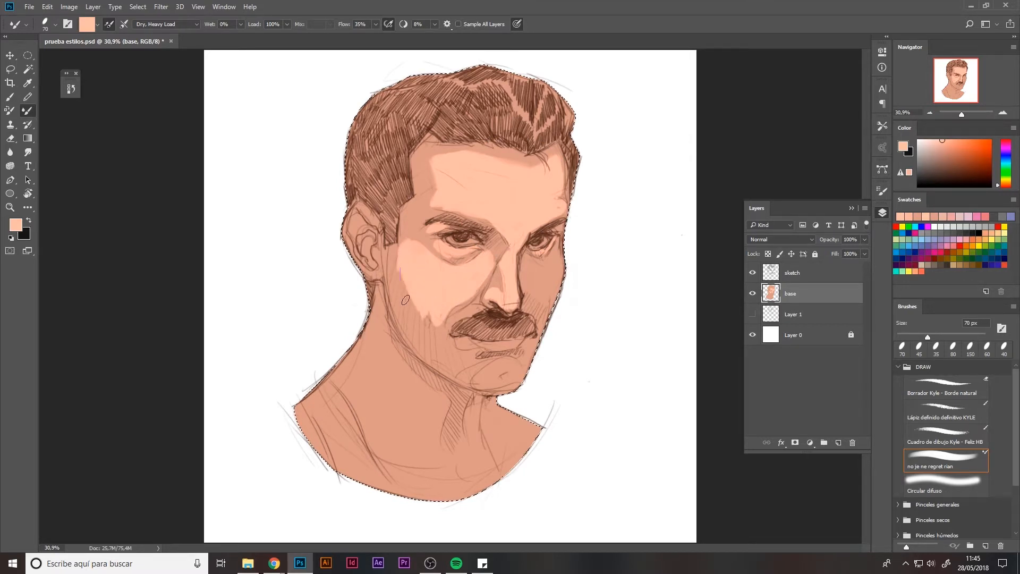
{"action": "left_click", "coordinate": [394, 254], "text": "alt"}
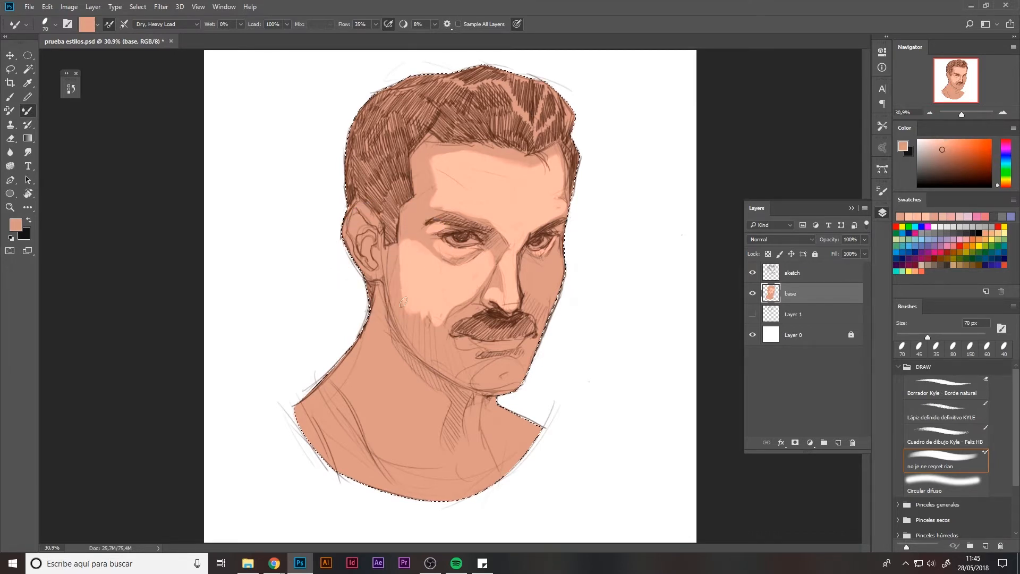
{"action": "left_click_drag", "start_coordinate": [402, 276], "coordinate": [413, 320]}
Touch up the nose and the left eye socket with a 50 px brush.
{"action": "left_click", "coordinate": [509, 268], "text": "alt"}
{"action": "key", "text": "bracketleft"}
{"action": "key", "text": "bracketleft"}
{"action": "mouse_move", "coordinate": [524, 257]}
{"action": "left_mouse_down"}
{"action": "mouse_move", "coordinate": [529, 274]}
{"action": "mouse_move", "coordinate": [538, 267]}
{"action": "left_mouse_up"}
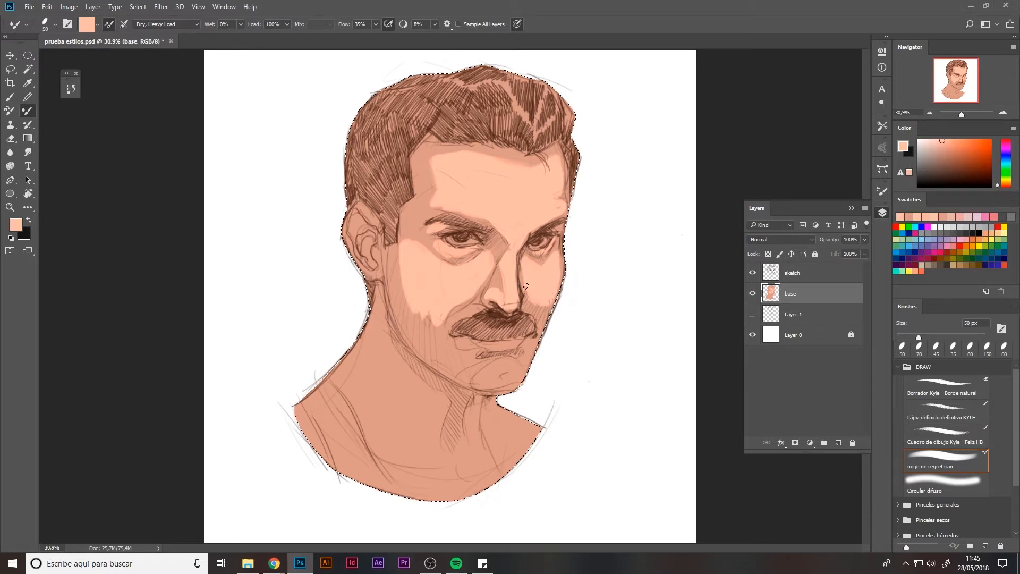
{"action": "left_click", "coordinate": [435, 235], "text": "alt"}
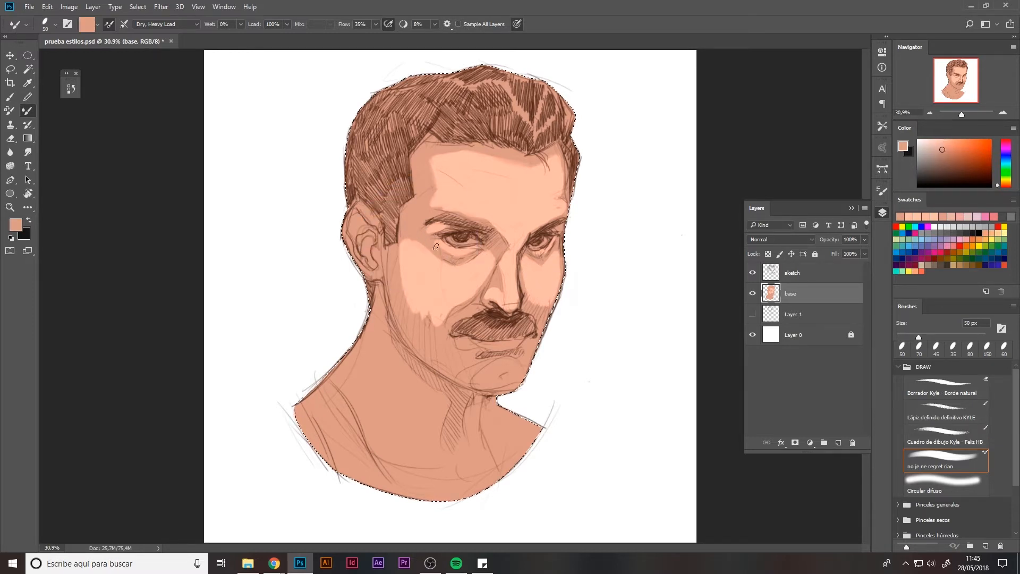
{"action": "left_click", "coordinate": [437, 229], "text": "alt"}
{"action": "left_click_drag", "start_coordinate": [439, 238], "coordinate": [431, 236]}
{"action": "left_click", "coordinate": [435, 245], "text": "alt"}
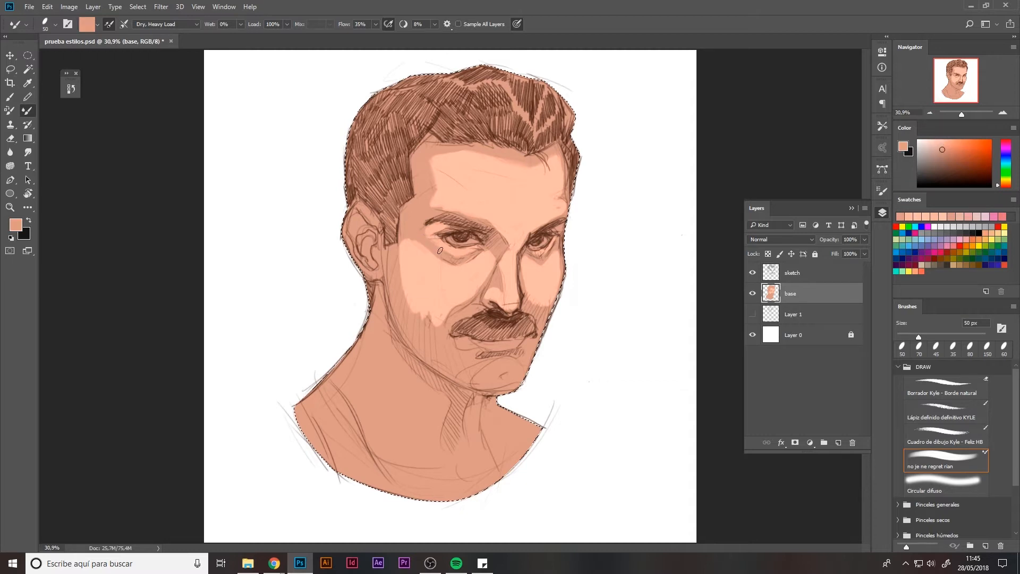
Lighten the cheek beside the moustache and the chin with a 90 px brush.
{"action": "key", "text": "bracketright"}
{"action": "left_click", "coordinate": [433, 318], "text": "alt"}
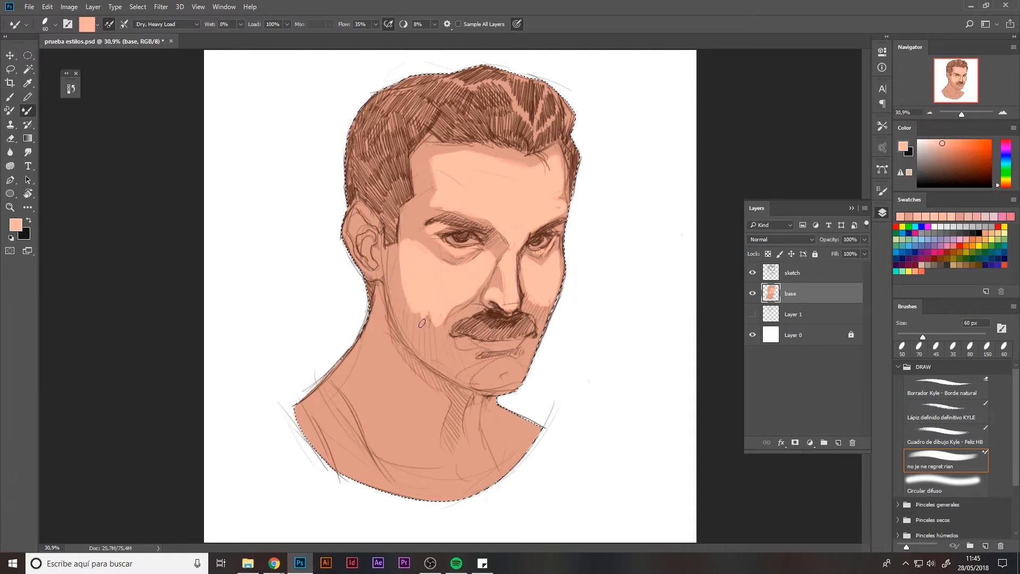
{"action": "key", "text": "bracketright"}
{"action": "key", "text": "bracketright"}
{"action": "key", "text": "bracketright"}
{"action": "left_click_drag", "start_coordinate": [413, 306], "coordinate": [441, 329]}
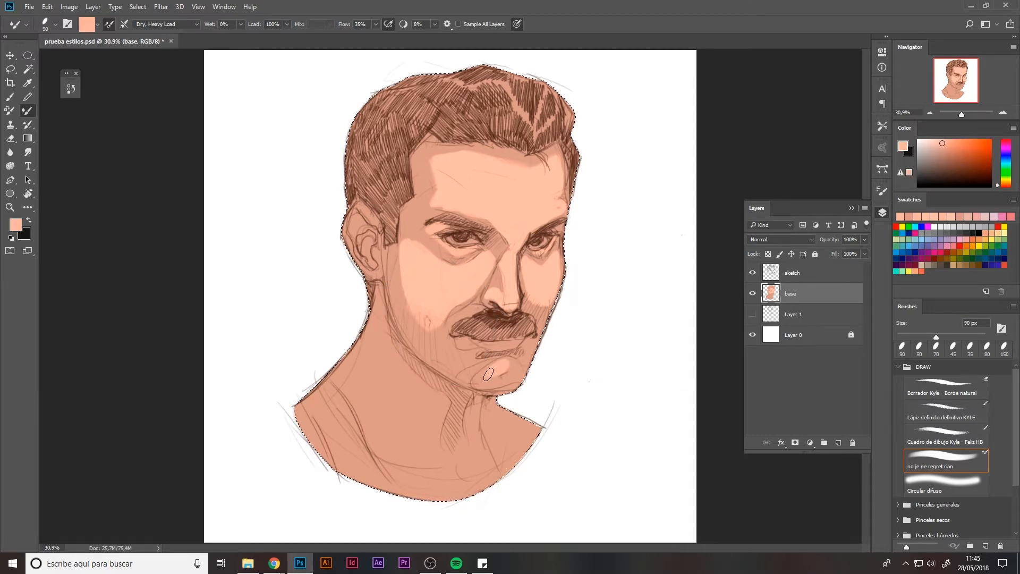
{"action": "mouse_move", "coordinate": [452, 338]}
{"action": "left_mouse_down"}
{"action": "mouse_move", "coordinate": [470, 355]}
{"action": "mouse_move", "coordinate": [462, 362]}
{"action": "mouse_move", "coordinate": [472, 375]}
{"action": "mouse_move", "coordinate": [438, 339]}
{"action": "mouse_move", "coordinate": [452, 360]}
{"action": "mouse_move", "coordinate": [434, 313]}
{"action": "left_mouse_up"}
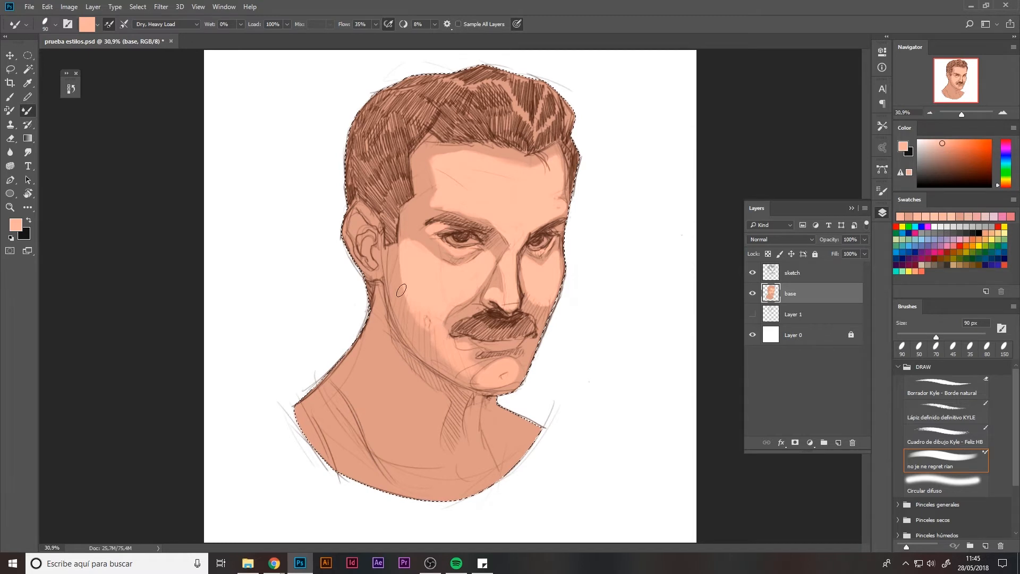
Pick a warmer orange skin tone at 45 px and paint the upper lip.
{"action": "key", "text": "bracketleft"}
{"action": "key", "text": "bracketleft"}
{"action": "key", "text": "bracketleft"}
{"action": "key", "text": "bracketleft"}
{"action": "key", "text": "bracketleft"}
{"action": "left_click", "coordinate": [952, 143]}
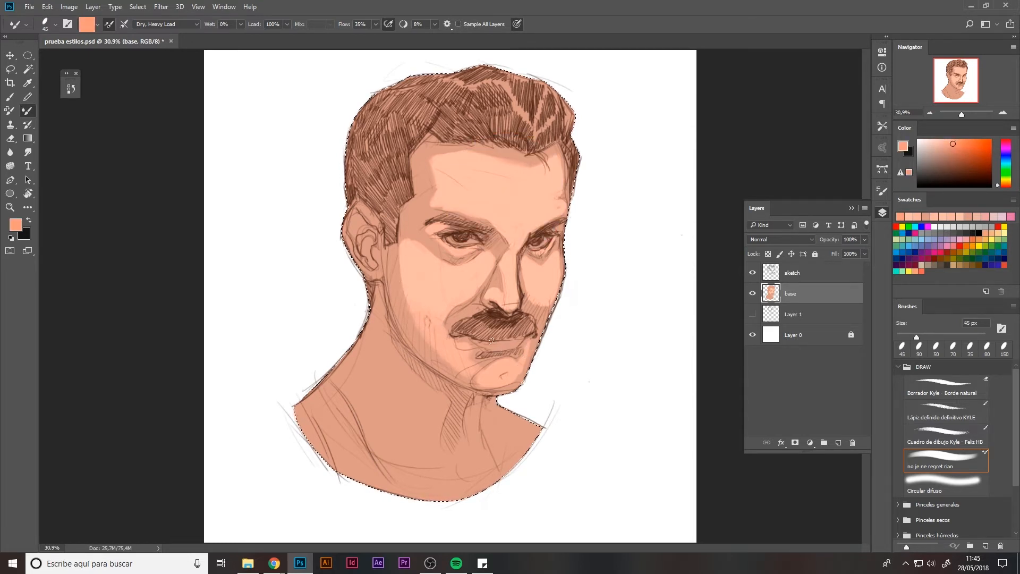
{"action": "left_click", "coordinate": [941, 144]}
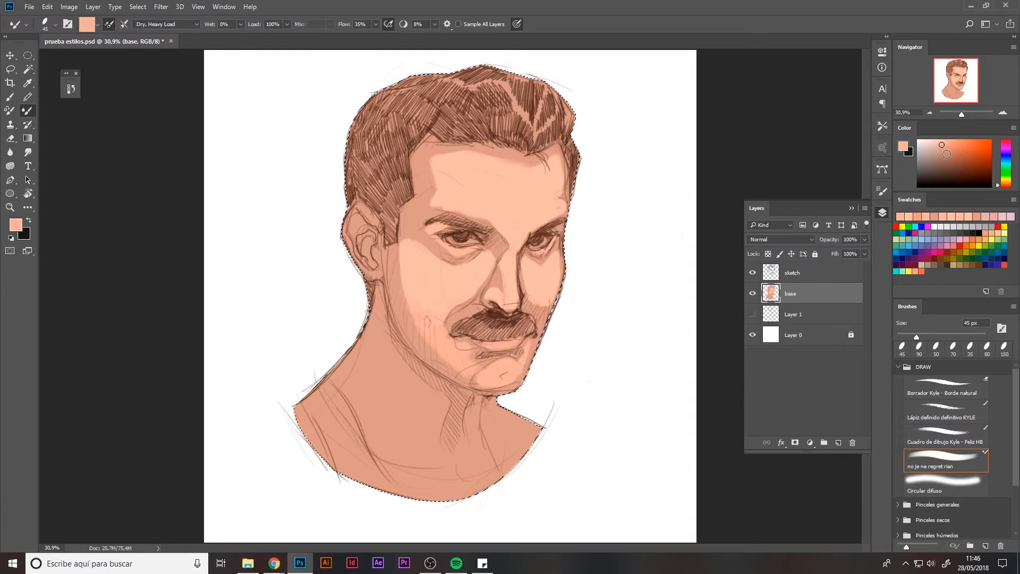
{"action": "left_click", "coordinate": [949, 148]}
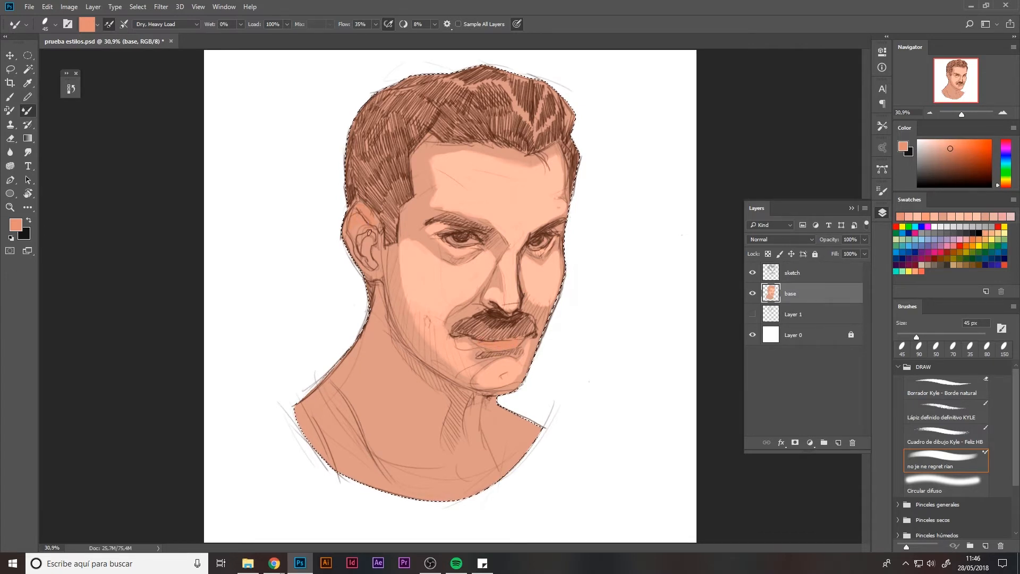
Sample the light cheek tone and paint a light stroke down the neck with a 100 px brush.
{"action": "left_click", "coordinate": [461, 269], "text": "alt"}
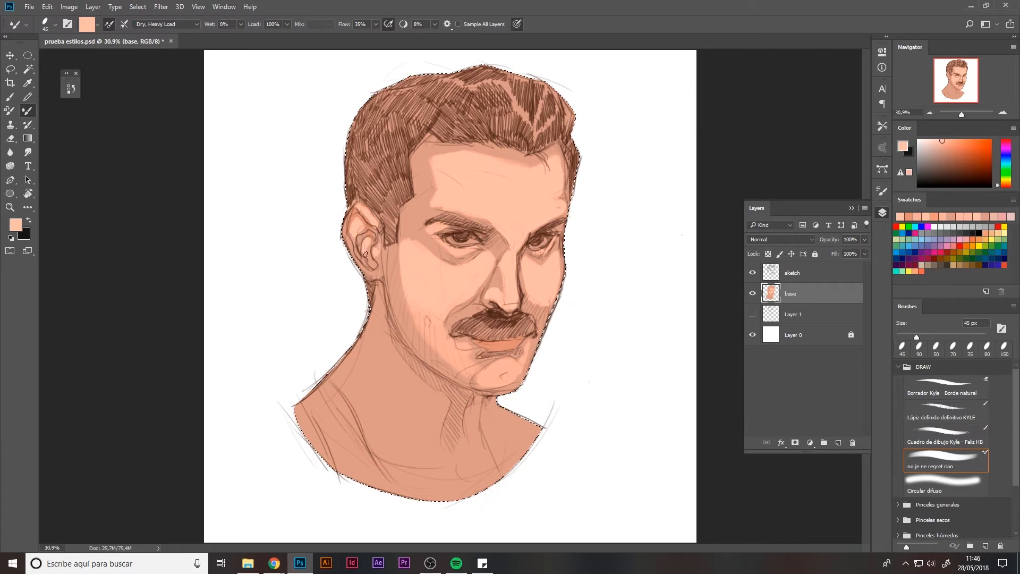
{"action": "key", "text": "bracketright"}
{"action": "key", "text": "bracketright"}
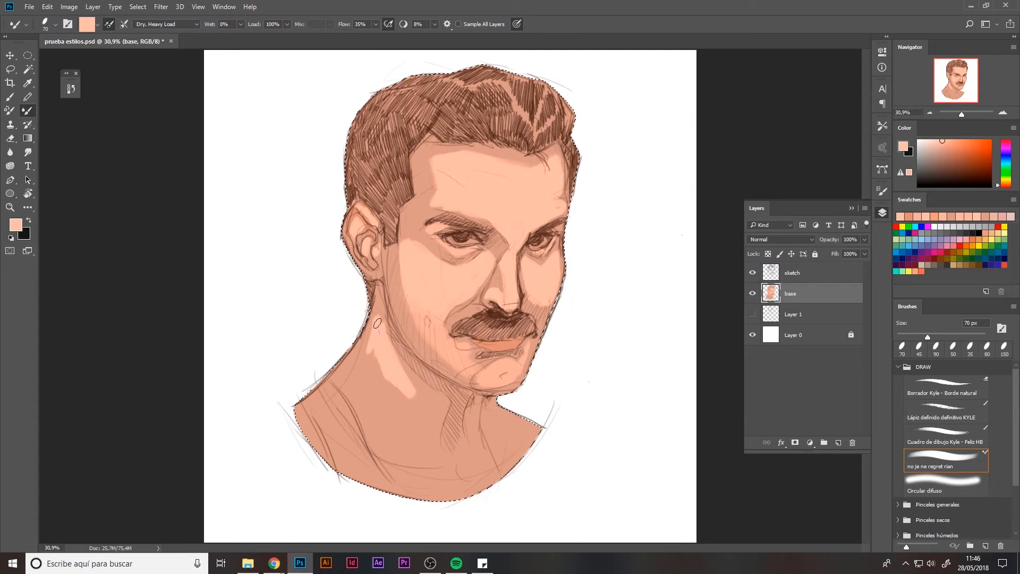
{"action": "key", "text": "bracketright"}
{"action": "key", "text": "bracketright"}
{"action": "key", "text": "bracketright"}
{"action": "left_click_drag", "start_coordinate": [370, 351], "coordinate": [401, 432]}
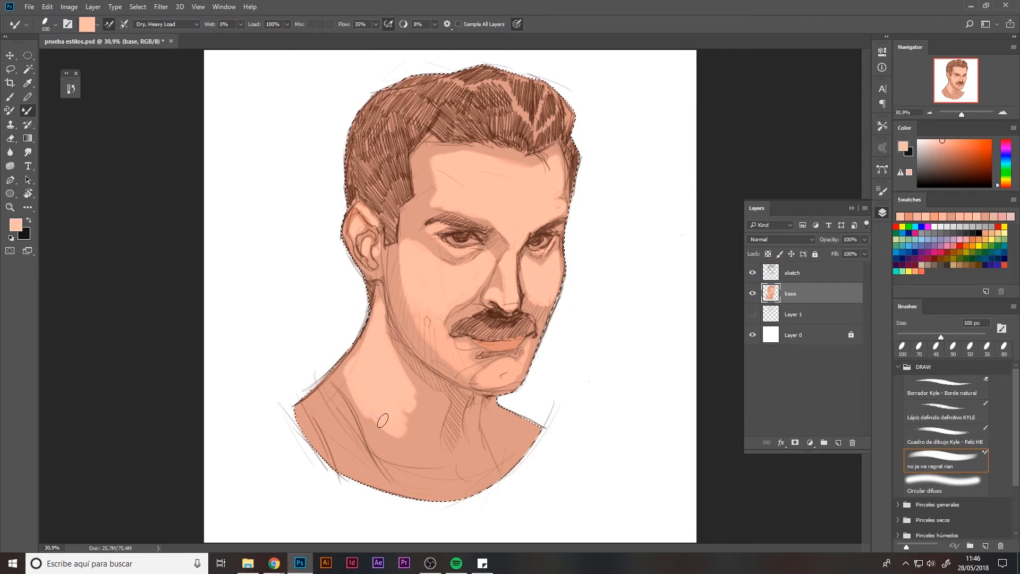
Dab soft light tone over the neck with a very large 700–800 px brush.
{"action": "left_click", "coordinate": [424, 401], "text": "alt"}
{"action": "key", "text": "bracketright"}
{"action": "key", "text": "bracketright"}
{"action": "key", "text": "bracketright"}
{"action": "key", "text": "bracketright"}
{"action": "key", "text": "bracketright"}
{"action": "key", "text": "bracketright"}
{"action": "key", "text": "bracketright"}
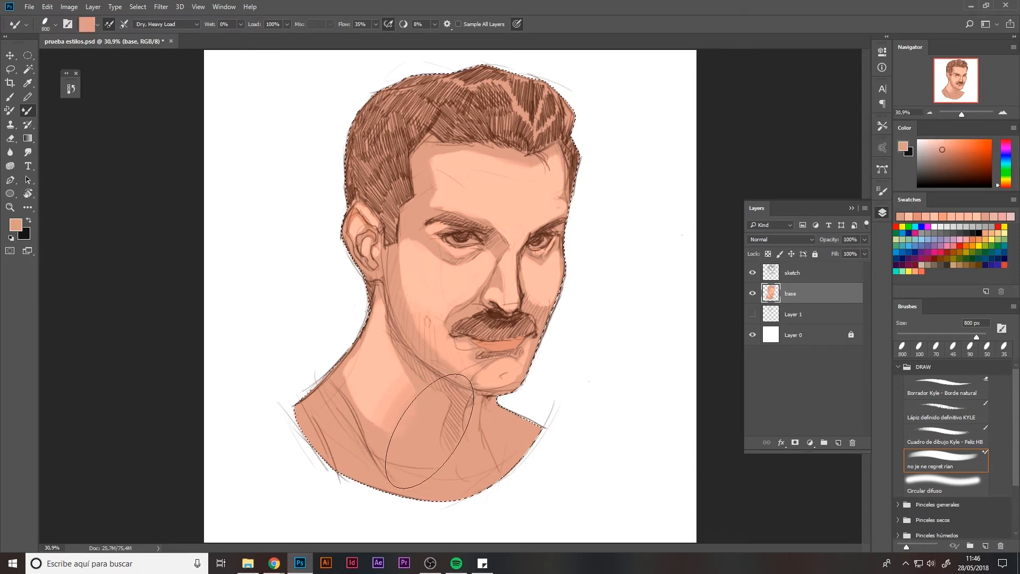
{"action": "key", "text": "bracketleft"}
{"action": "key", "text": "bracketleft"}
{"action": "key", "text": "bracketleft"}
{"action": "key", "text": "bracketleft"}
{"action": "key", "text": "bracketleft"}
{"action": "key", "text": "bracketleft"}
{"action": "key", "text": "bracketleft"}
{"action": "key", "text": "bracketleft"}
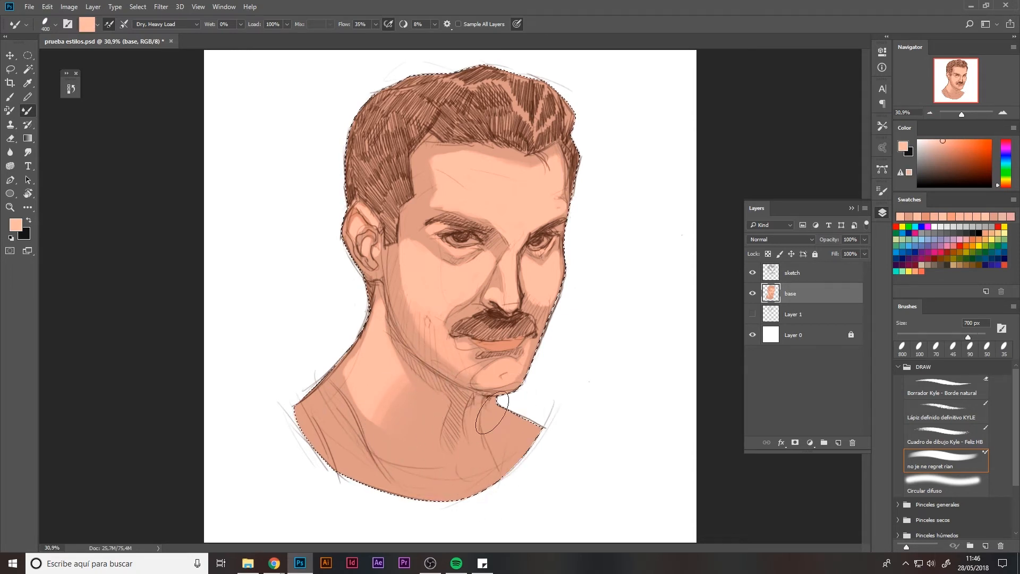
Touch up the right cheek, left ear, lip and under-eye areas with a 50 px brush.
{"action": "left_click", "coordinate": [470, 303], "text": "alt"}
{"action": "key", "text": "bracketleft"}
{"action": "key", "text": "bracketleft"}
{"action": "key", "text": "bracketleft"}
{"action": "key", "text": "bracketleft"}
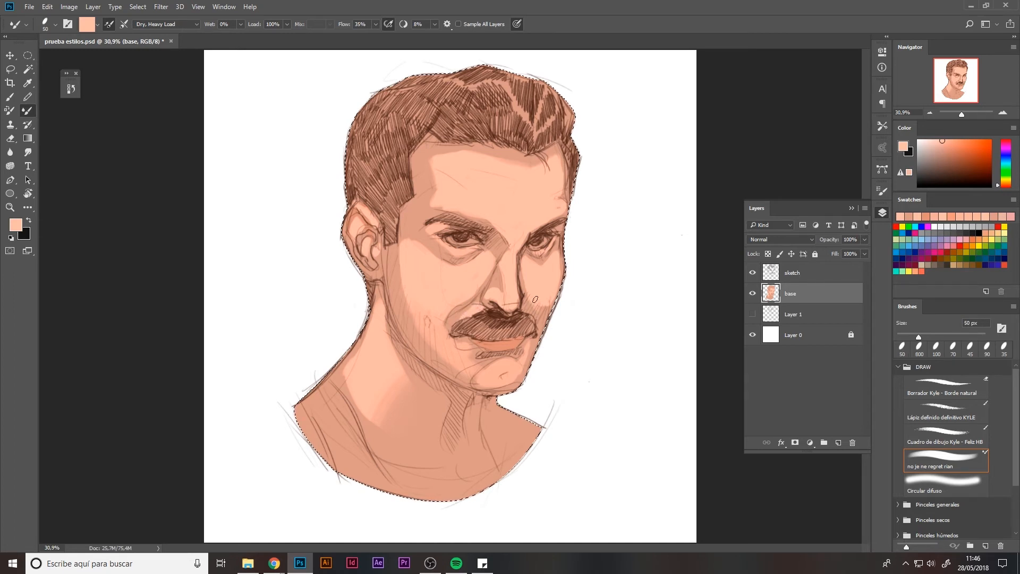
{"action": "left_click", "coordinate": [548, 254], "text": "alt"}
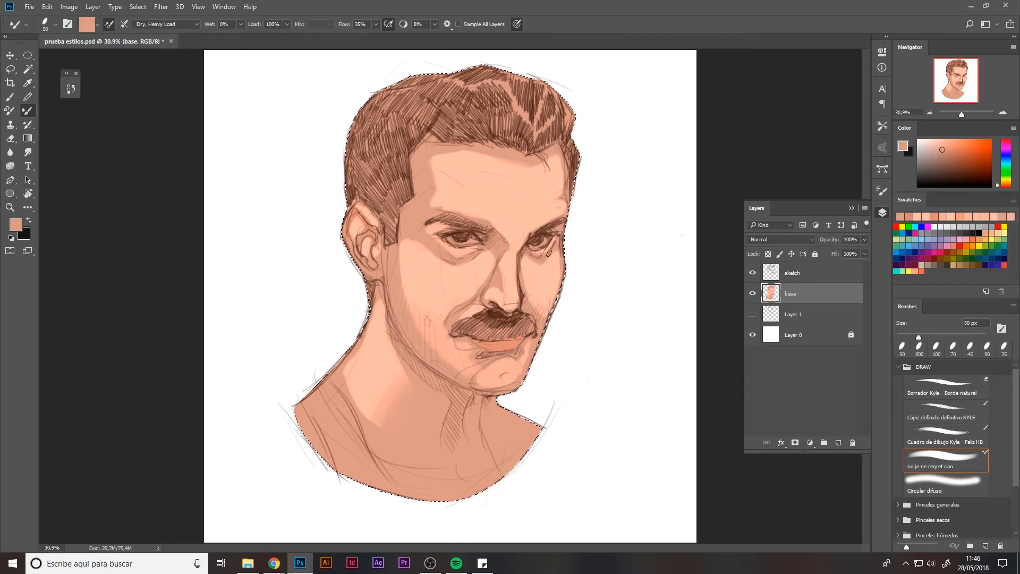
{"action": "left_click", "coordinate": [559, 240], "text": "alt"}
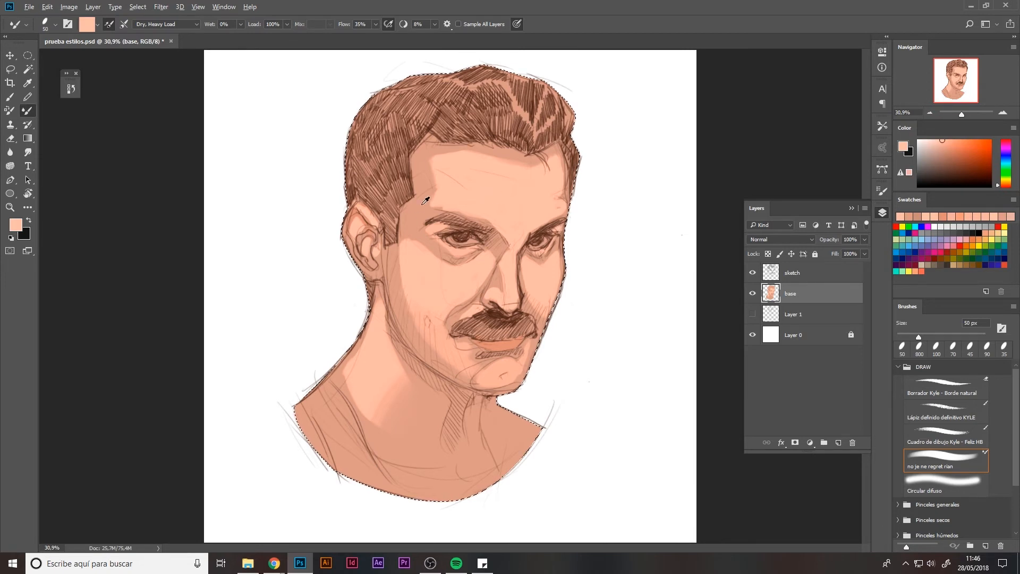
{"action": "left_click", "coordinate": [375, 275], "text": "alt"}
{"action": "left_click", "coordinate": [500, 342], "text": "alt"}
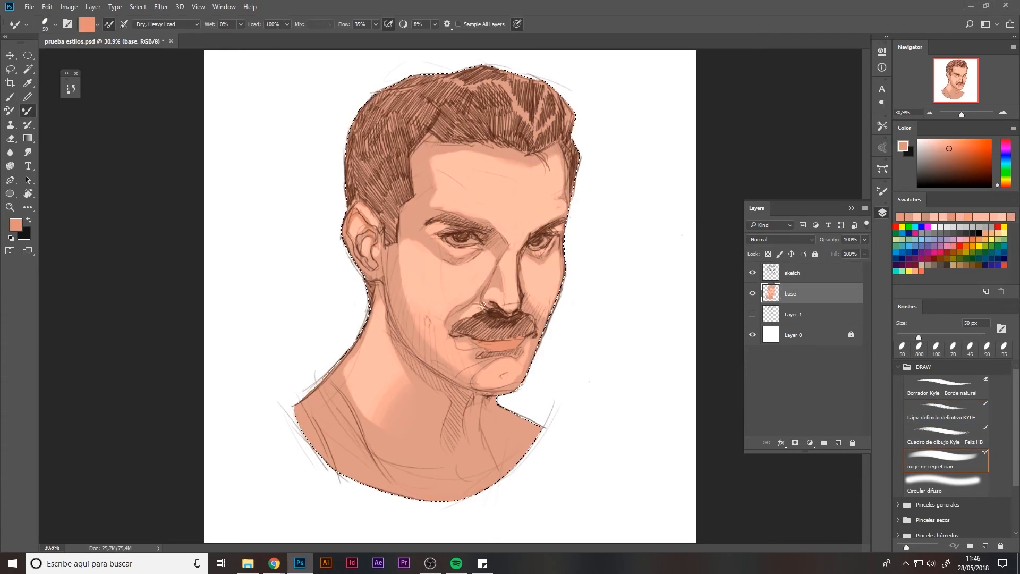
{"action": "left_click_drag", "start_coordinate": [443, 237], "coordinate": [491, 245]}
Pick a pale peach, paint a highlight along the left shoulder, and deselect.
{"action": "key", "text": "bracketright"}
{"action": "key", "text": "bracketright"}
{"action": "key", "text": "bracketright"}
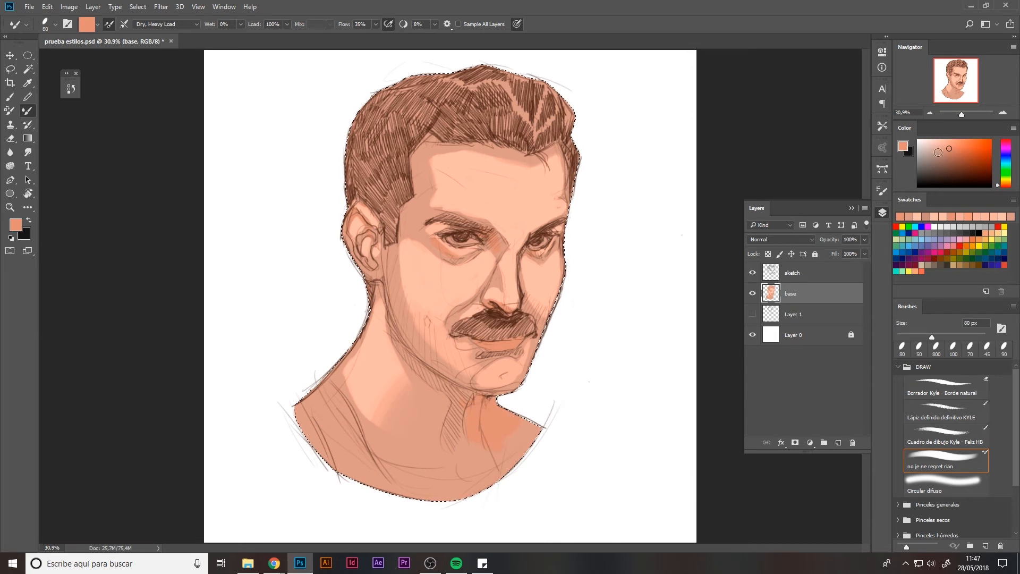
{"action": "left_click", "coordinate": [929, 141]}
{"action": "mouse_move", "coordinate": [320, 390]}
{"action": "left_mouse_down"}
{"action": "mouse_move", "coordinate": [371, 492]}
{"action": "mouse_move", "coordinate": [348, 480]}
{"action": "mouse_move", "coordinate": [335, 422]}
{"action": "left_mouse_up"}
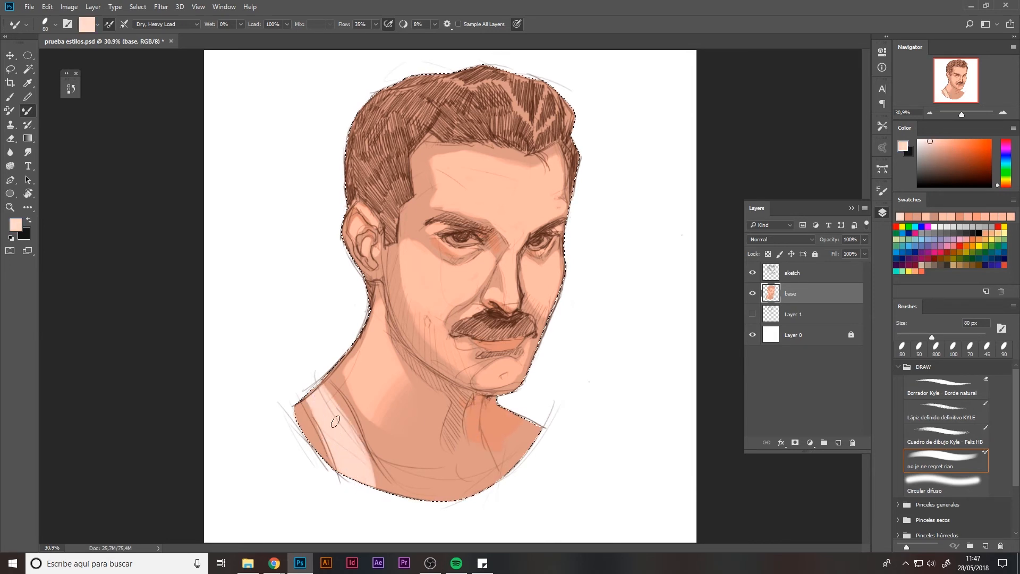
{"action": "key", "text": "ctrl+d"}
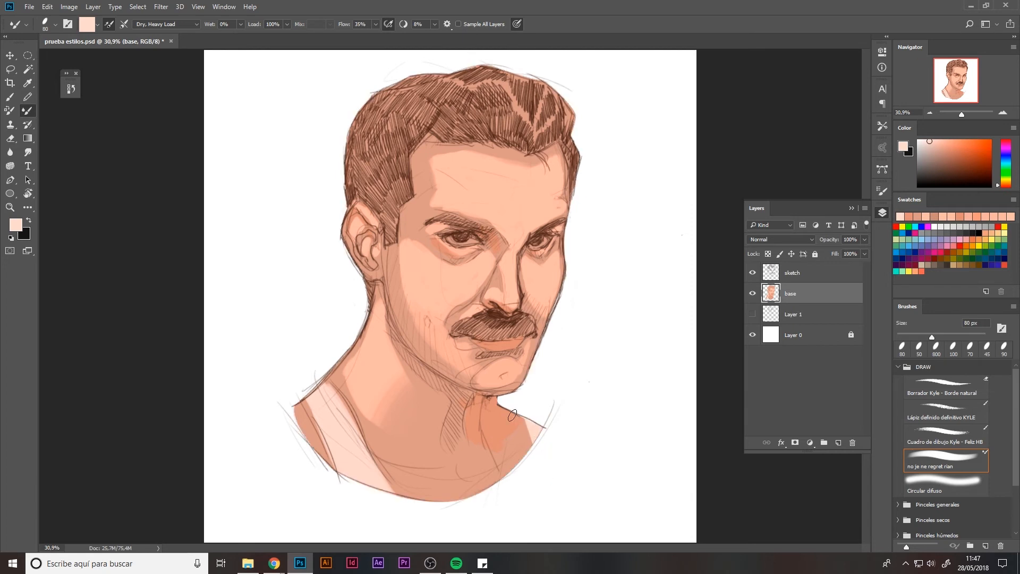
Touch up the skin beside the right eye with a smaller brush.
{"action": "key", "text": "bracketleft"}
{"action": "key", "text": "bracketleft"}
{"action": "key", "text": "bracketleft"}
{"action": "key", "text": "bracketleft"}
{"action": "left_click_drag", "start_coordinate": [532, 244], "coordinate": [548, 240]}
Pick a dark brown, reload the base layer selection and paint brown across the top of the hair.
{"action": "mouse_move", "coordinate": [936, 172]}
{"action": "left_mouse_down"}
{"action": "mouse_move", "coordinate": [952, 164]}
{"action": "mouse_move", "coordinate": [945, 170]}
{"action": "left_mouse_up"}
{"action": "key", "text": "bracketright"}
{"action": "key", "text": "bracketright"}
{"action": "key", "text": "bracketright"}
{"action": "key", "text": "bracketright"}
{"action": "key", "text": "bracketright"}
{"action": "key", "text": "bracketright"}
{"action": "key", "text": "bracketright"}
{"action": "key", "text": "bracketright"}
{"action": "mouse_move", "coordinate": [366, 144]}
{"action": "left_mouse_down"}
{"action": "mouse_move", "coordinate": [377, 178]}
{"action": "mouse_move", "coordinate": [410, 115]}
{"action": "mouse_move", "coordinate": [359, 131]}
{"action": "left_mouse_up"}
{"action": "key", "text": "ctrl+z"}
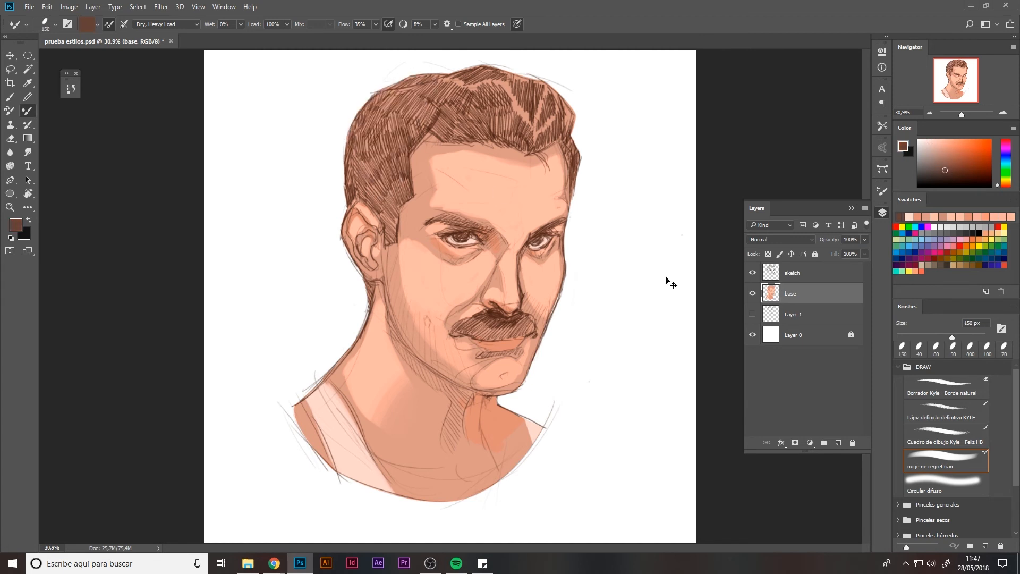
{"action": "left_click", "coordinate": [770, 293], "text": "ctrl"}
{"action": "mouse_move", "coordinate": [375, 98]}
{"action": "left_mouse_down"}
{"action": "mouse_move", "coordinate": [372, 159]}
{"action": "mouse_move", "coordinate": [396, 80]}
{"action": "mouse_move", "coordinate": [409, 119]}
{"action": "mouse_move", "coordinate": [518, 80]}
{"action": "mouse_move", "coordinate": [568, 127]}
{"action": "mouse_move", "coordinate": [537, 142]}
{"action": "mouse_move", "coordinate": [462, 109]}
{"action": "mouse_move", "coordinate": [424, 125]}
{"action": "mouse_move", "coordinate": [505, 136]}
{"action": "left_mouse_up"}
Paint dark brown down the left side of the hair and sideburn with smaller brushes.
{"action": "key", "text": "bracketleft"}
{"action": "key", "text": "bracketleft"}
{"action": "key", "text": "bracketleft"}
{"action": "mouse_move", "coordinate": [423, 123]}
{"action": "left_mouse_down"}
{"action": "mouse_move", "coordinate": [398, 189]}
{"action": "mouse_move", "coordinate": [406, 194]}
{"action": "mouse_move", "coordinate": [357, 184]}
{"action": "mouse_move", "coordinate": [385, 215]}
{"action": "mouse_move", "coordinate": [354, 183]}
{"action": "mouse_move", "coordinate": [344, 208]}
{"action": "mouse_move", "coordinate": [345, 186]}
{"action": "left_mouse_up"}
{"action": "key", "text": "bracketleft"}
{"action": "key", "text": "bracketleft"}
{"action": "key", "text": "bracketleft"}
{"action": "mouse_move", "coordinate": [390, 223]}
{"action": "left_mouse_down"}
{"action": "mouse_move", "coordinate": [386, 209]}
{"action": "mouse_move", "coordinate": [401, 200]}
{"action": "mouse_move", "coordinate": [391, 248]}
{"action": "left_mouse_up"}
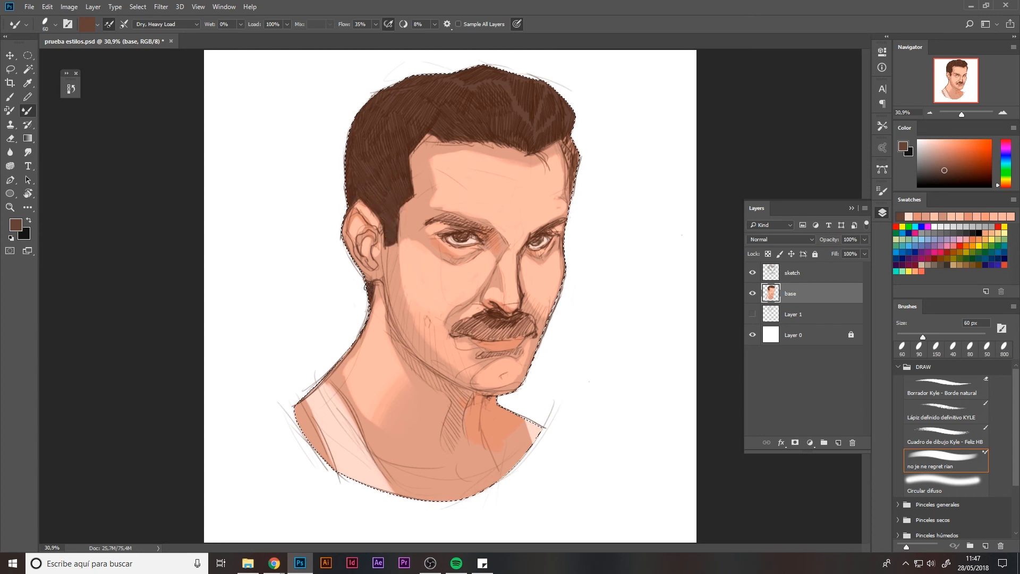
Paint the moustache and the right side of the hair dark brown.
{"action": "mouse_move", "coordinate": [491, 325]}
{"action": "left_mouse_down"}
{"action": "mouse_move", "coordinate": [462, 323]}
{"action": "mouse_move", "coordinate": [495, 334]}
{"action": "mouse_move", "coordinate": [531, 328]}
{"action": "mouse_move", "coordinate": [505, 318]}
{"action": "mouse_move", "coordinate": [517, 328]}
{"action": "left_mouse_up"}
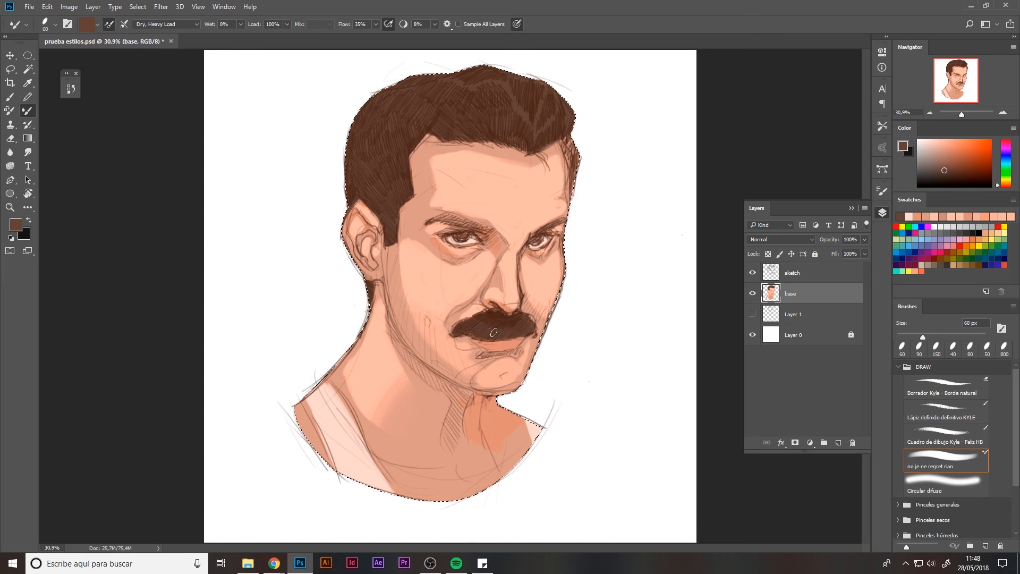
{"action": "left_click_drag", "start_coordinate": [568, 135], "coordinate": [573, 191]}
{"action": "key", "text": "bracketleft"}
{"action": "key", "text": "bracketleft"}
{"action": "key", "text": "bracketleft"}
{"action": "key", "text": "bracketleft"}
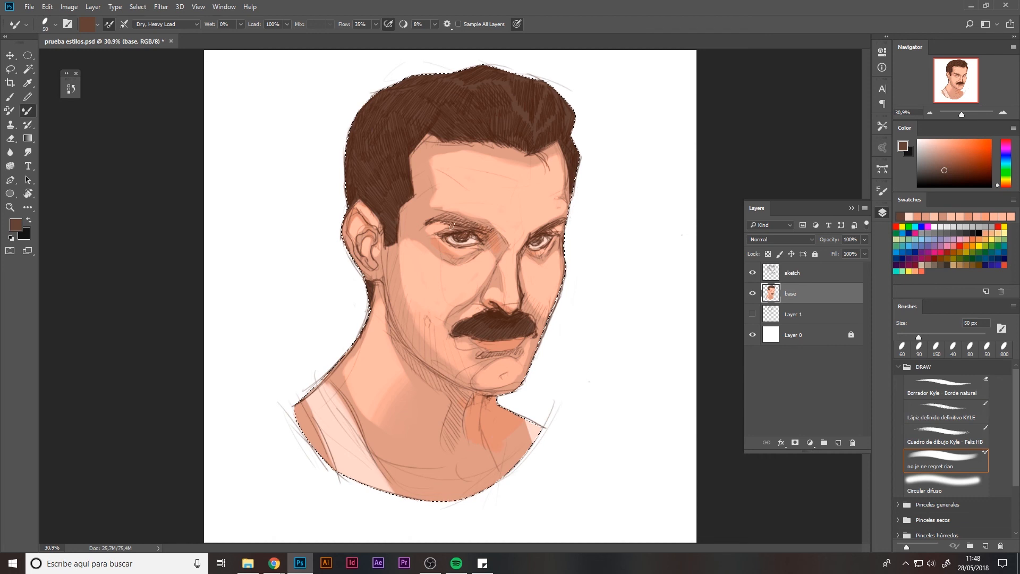